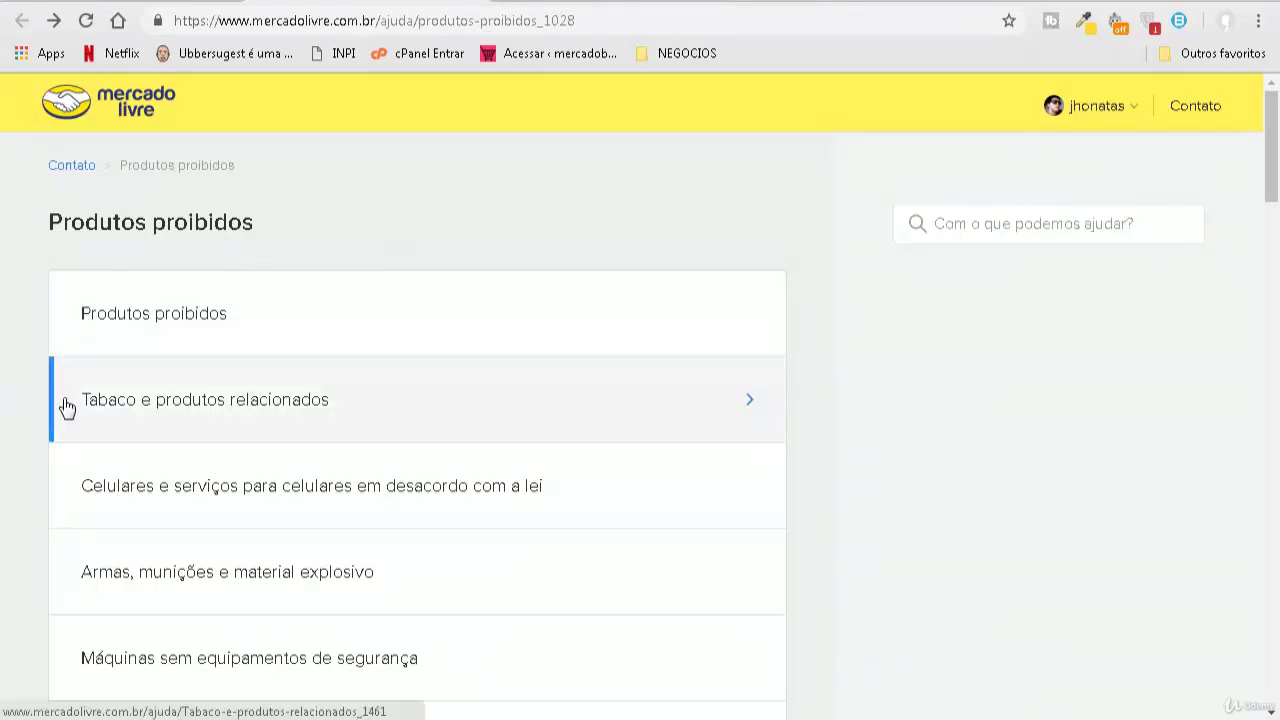
Step: Look through the product categories listed on the Produtos proibidos help page
scroll(66, 407, "down", 1)
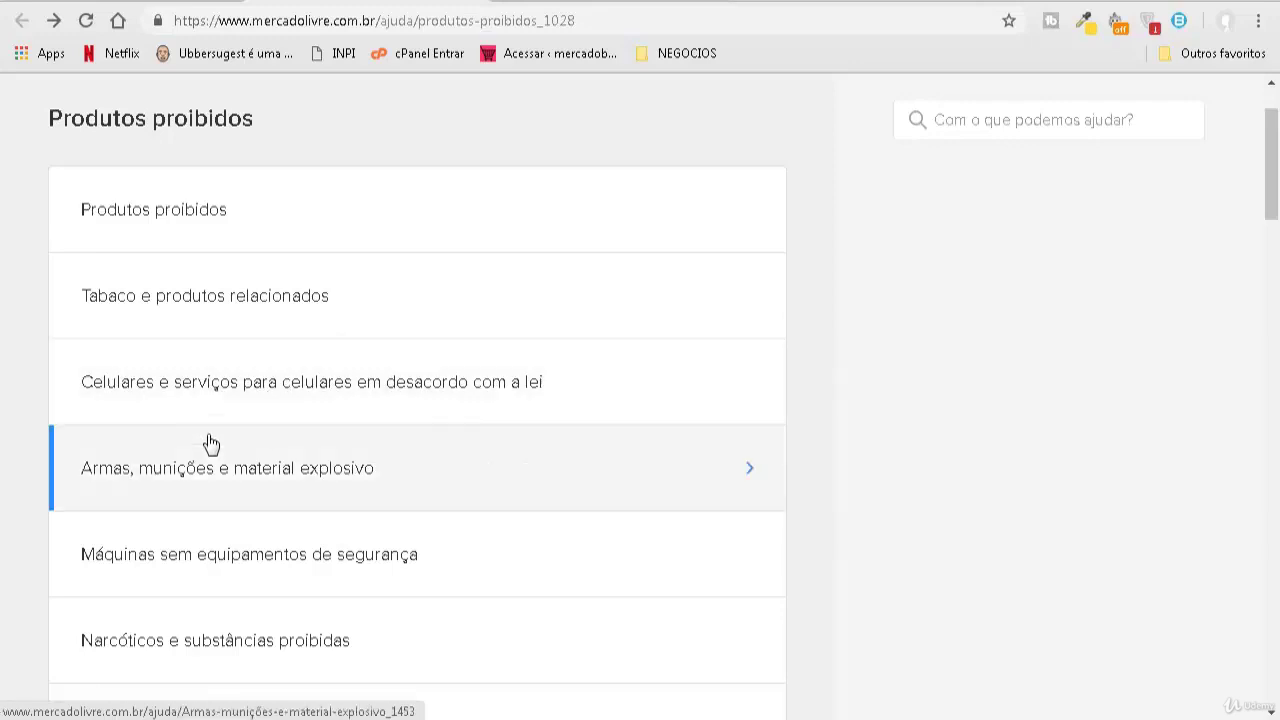
scroll(180, 500, "down", 2)
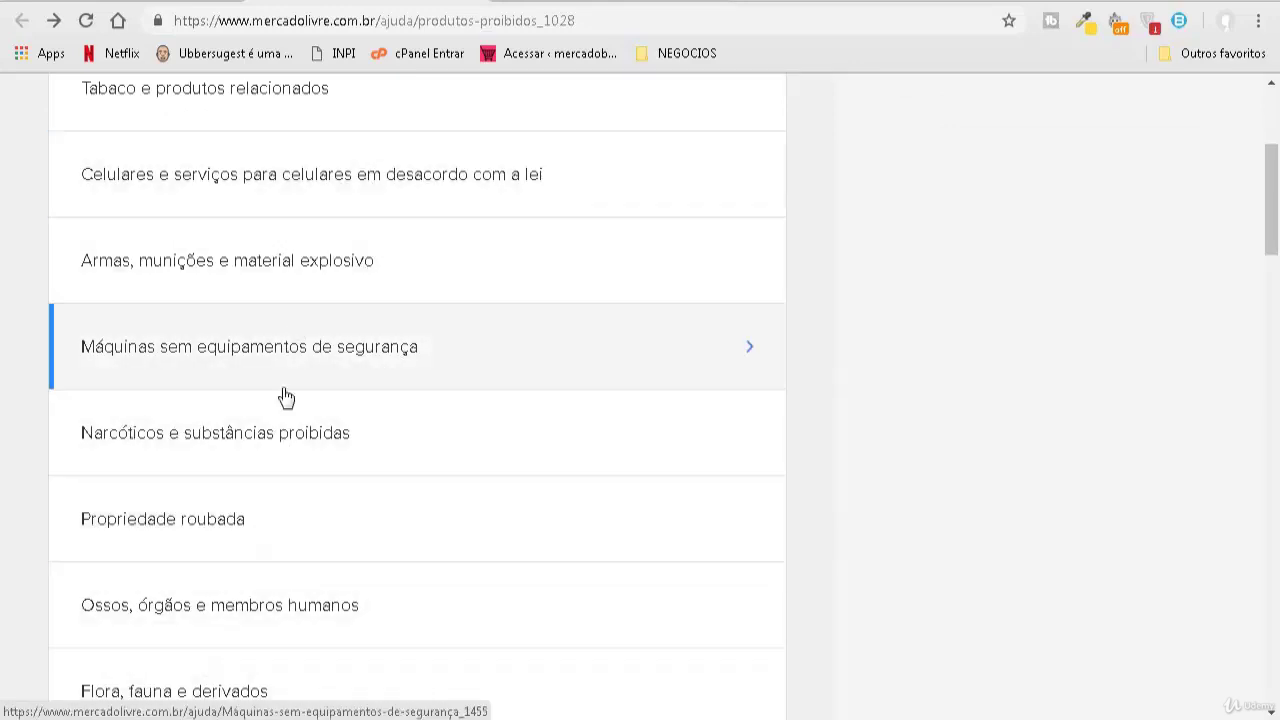
scroll(248, 578, "up", 3)
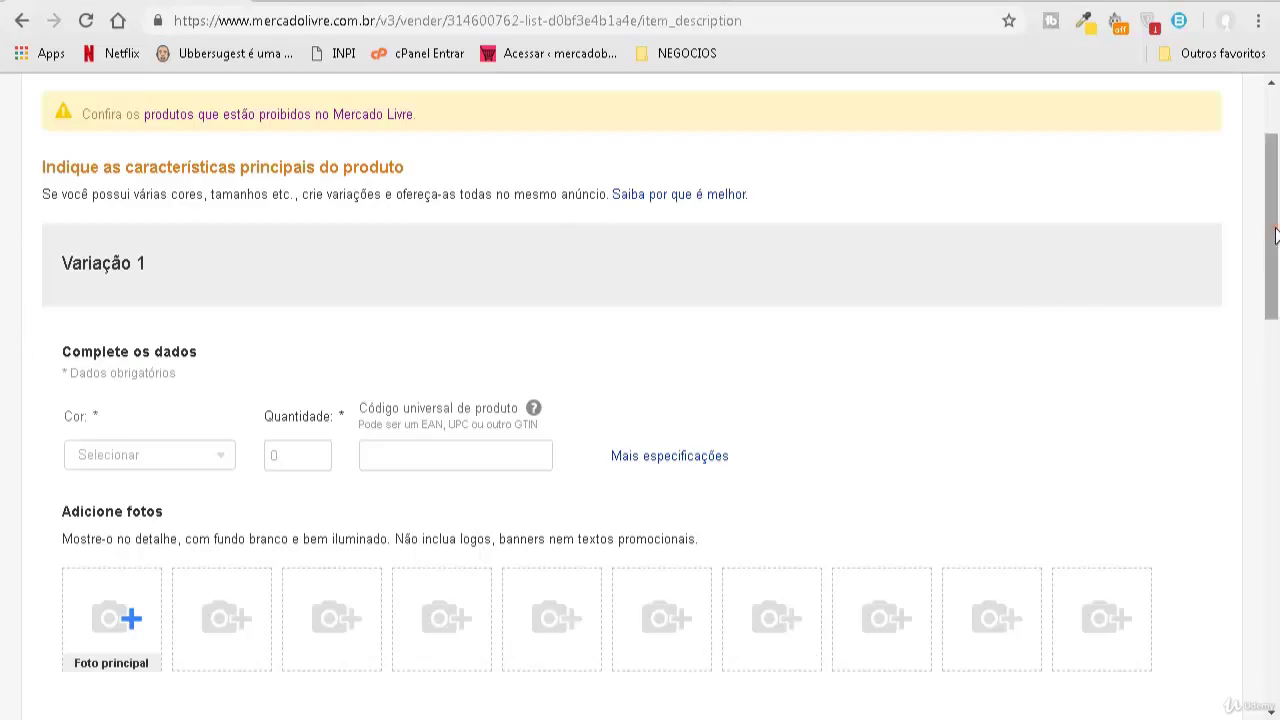
Step: Check the prepared title and description in the Notepad document beside the Variação 1 form, and minimize the document
left_click_drag(1274, 238, 1275, 265)
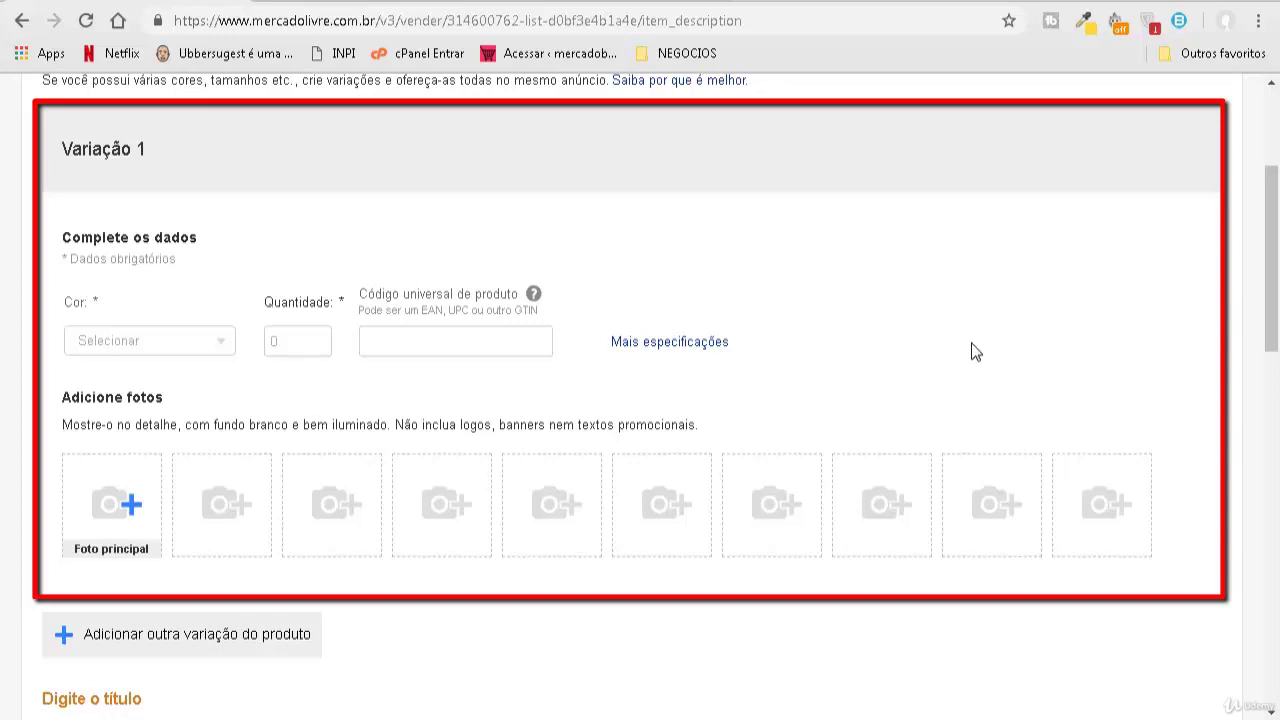
key("alt+Tab")
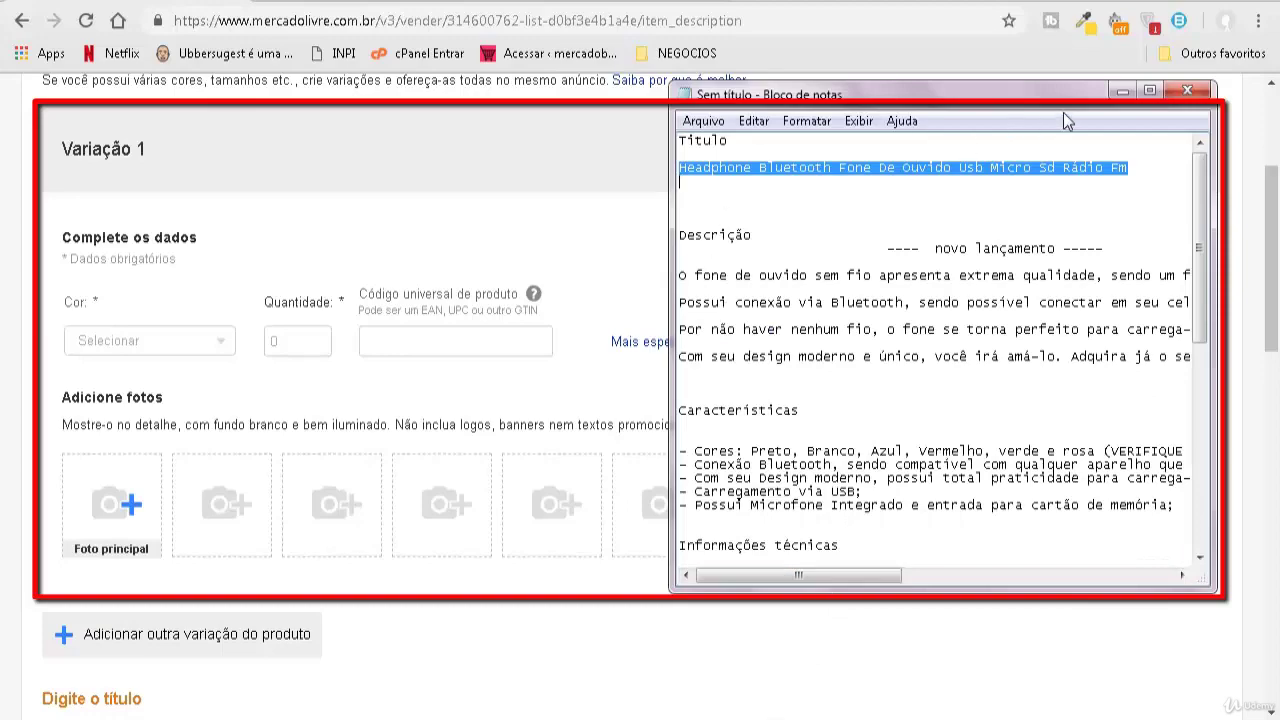
left_click(1122, 91)
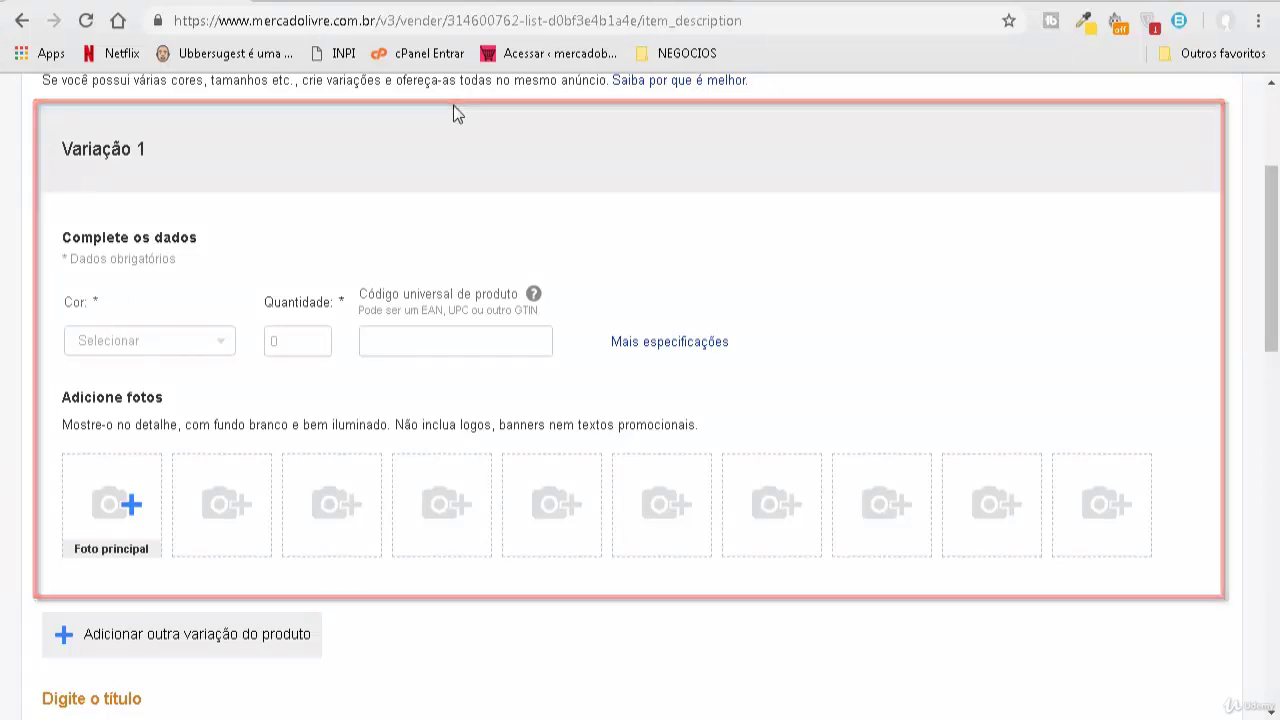
Step: Set Variação 1 to the colour Preto with a quantity of 5
left_click(146, 350)
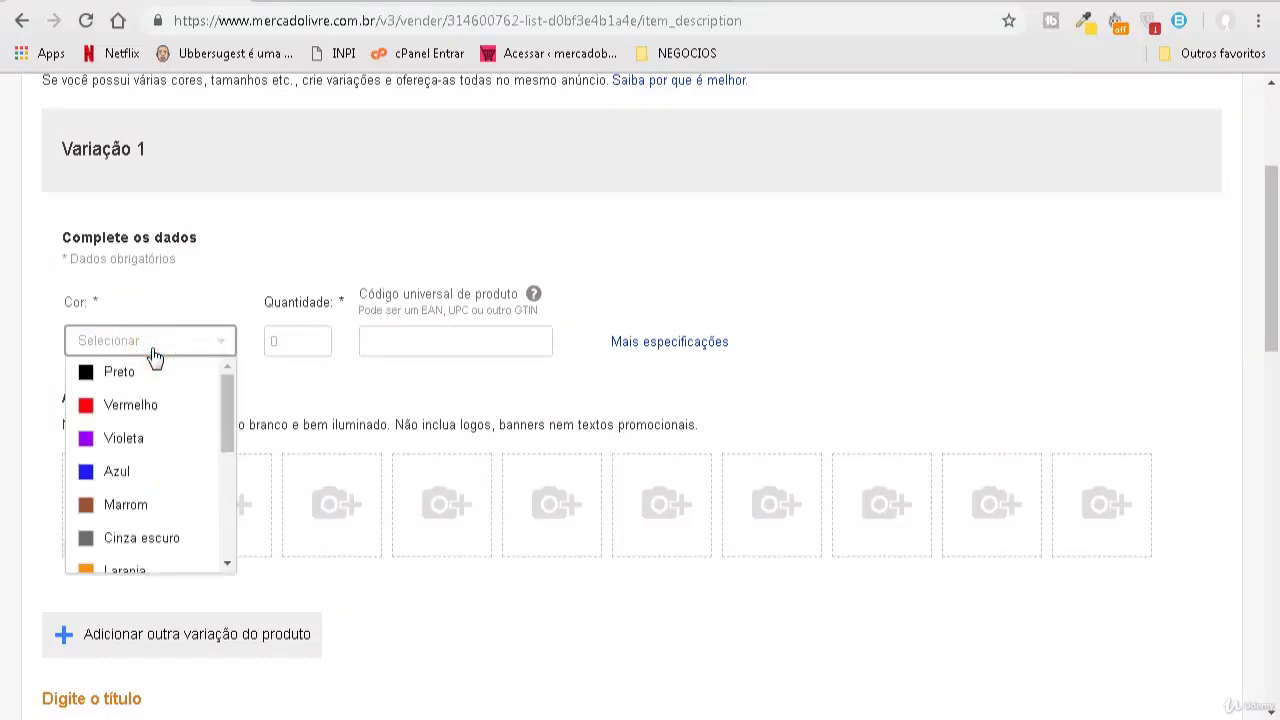
left_click(104, 376)
left_click(247, 389)
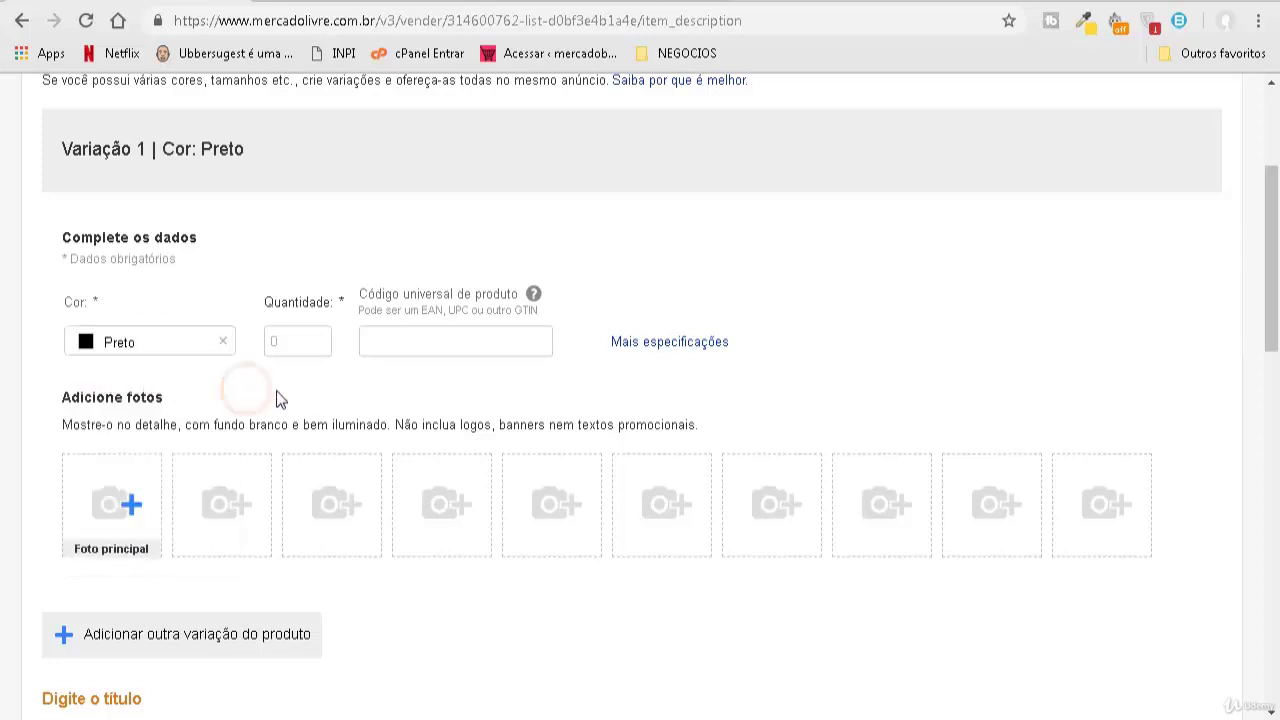
left_click(291, 341)
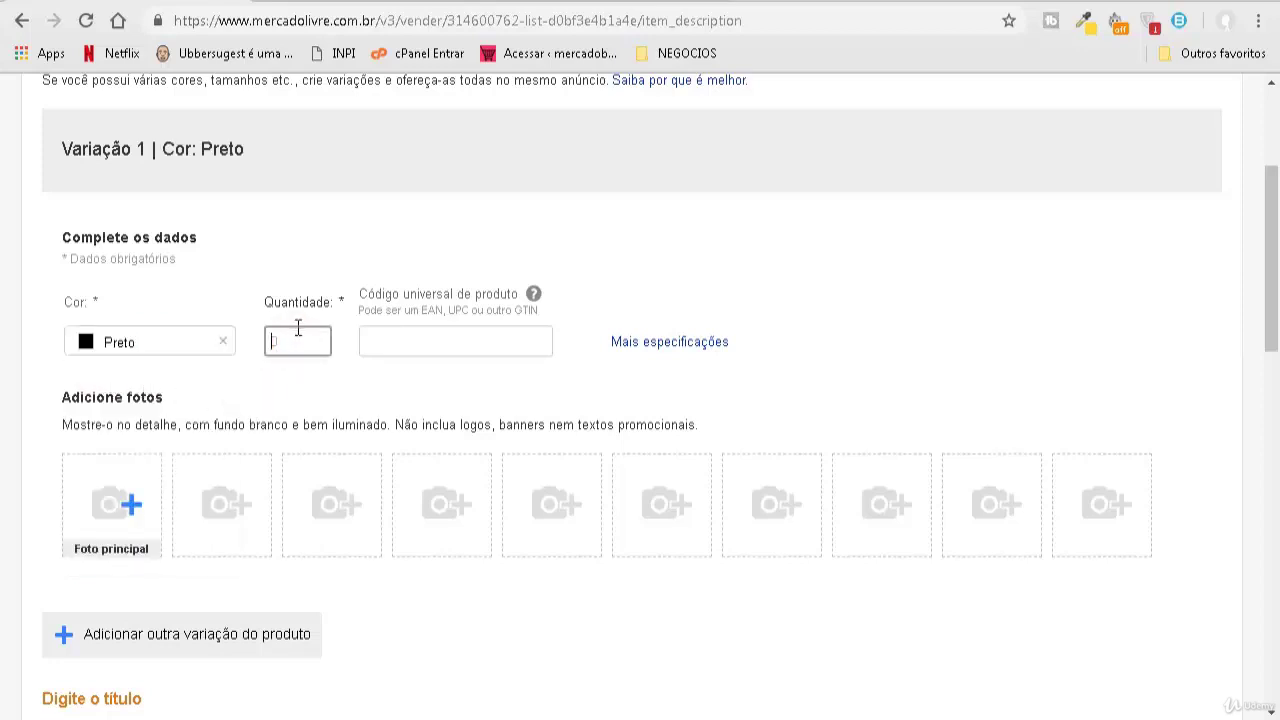
type("5")
left_click(261, 377)
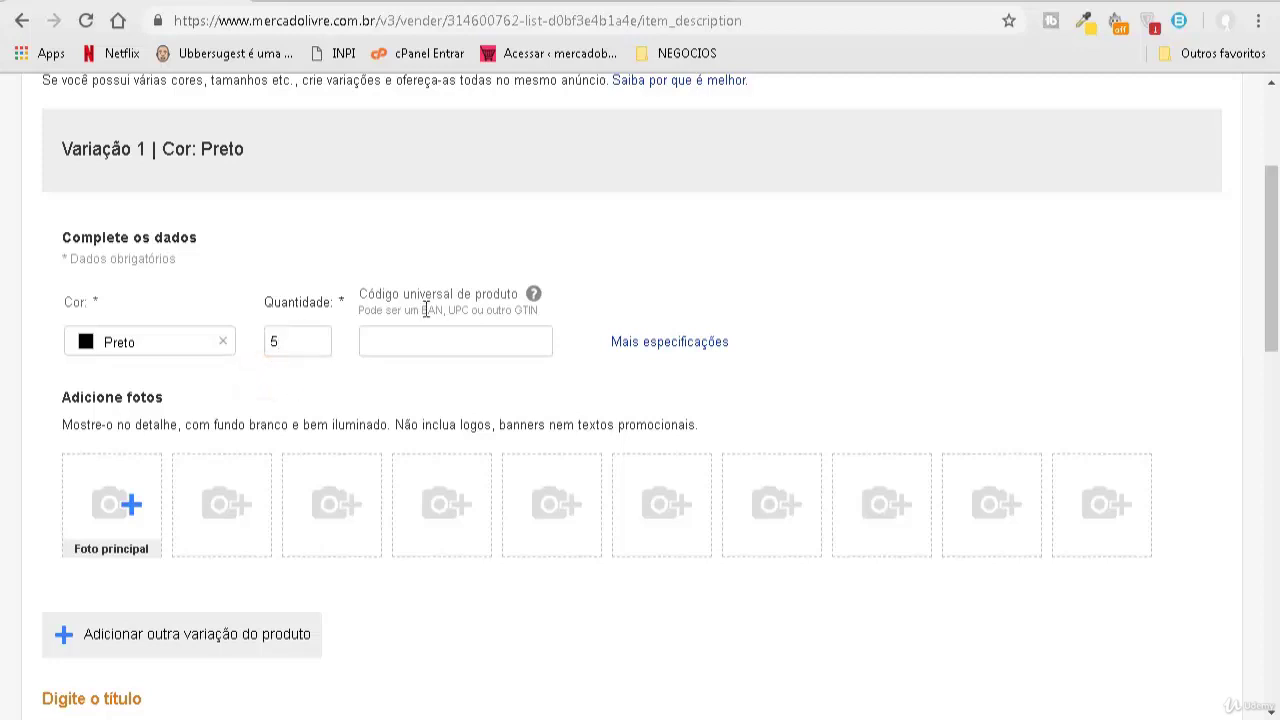
Step: Mark the Código universal de produto of Variação 1 as not applicable (N/A)
left_click_drag(358, 293, 529, 294)
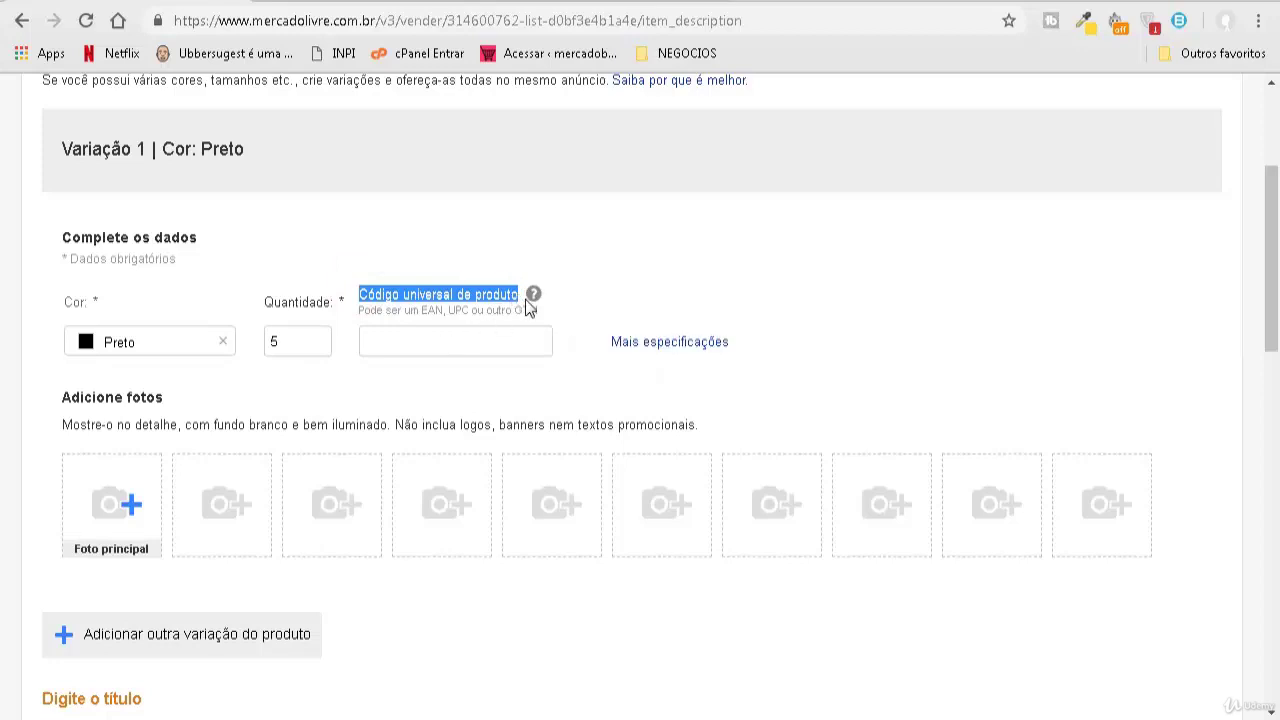
mouse_move(532, 299)
left_click(514, 378)
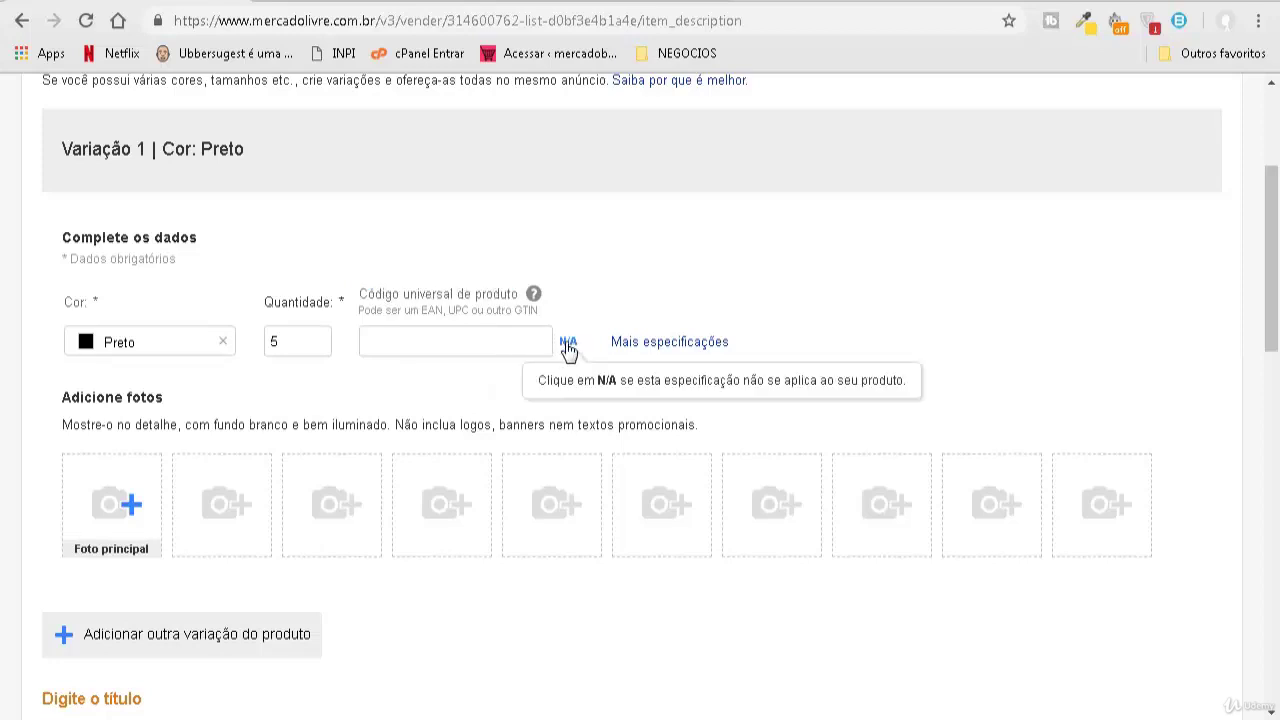
left_click(567, 344)
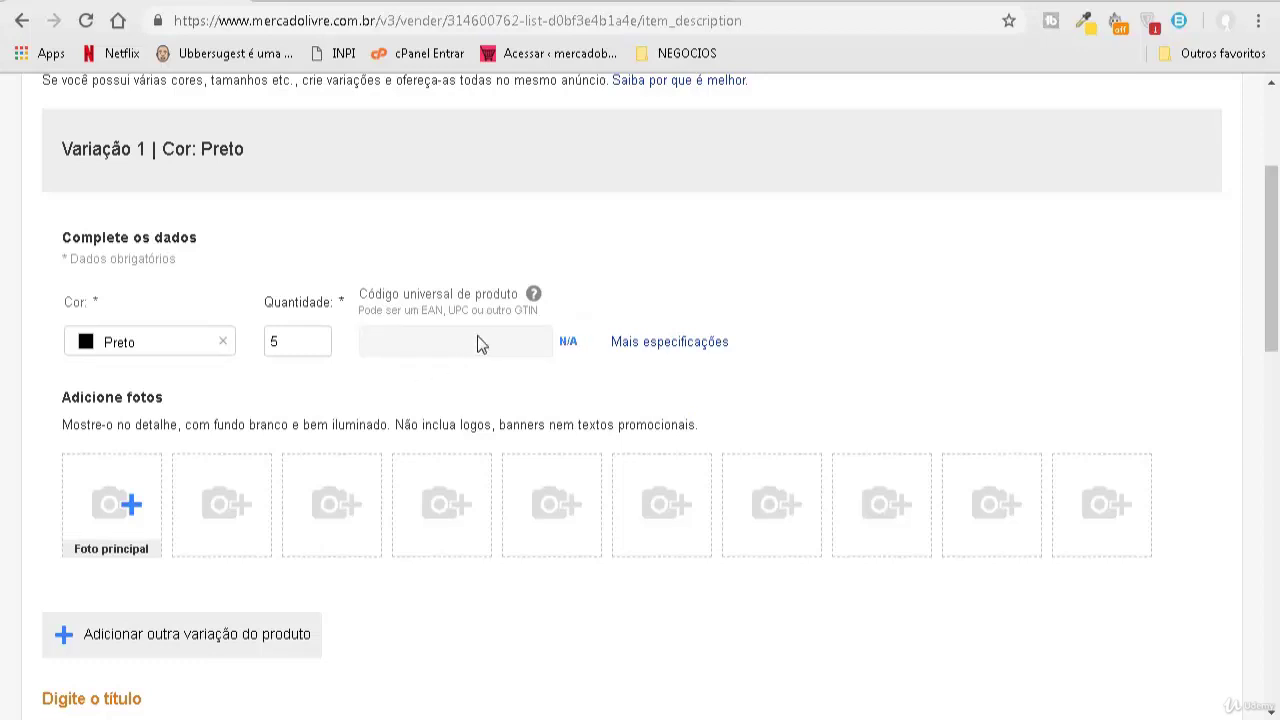
Step: Add the detailed model "Cor preto e azul" to the extra specifications of Variação 1 and save it
scroll(592, 298, "down", 1)
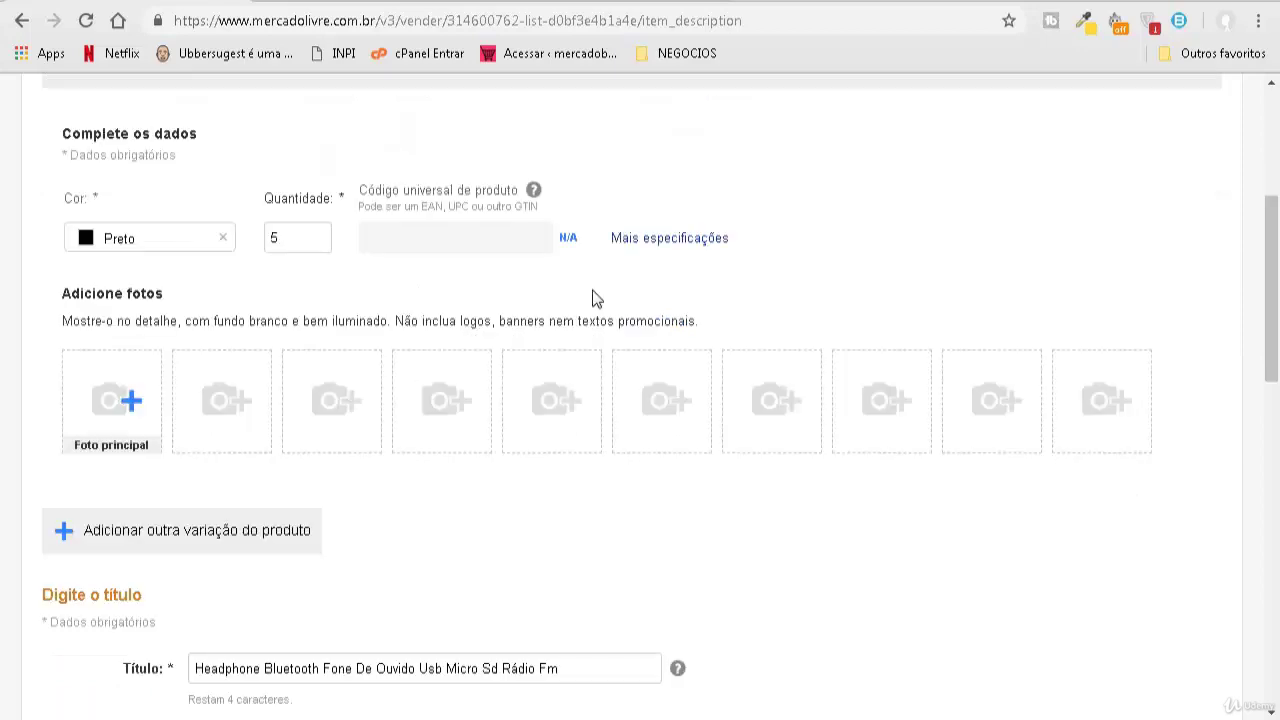
left_click(655, 242)
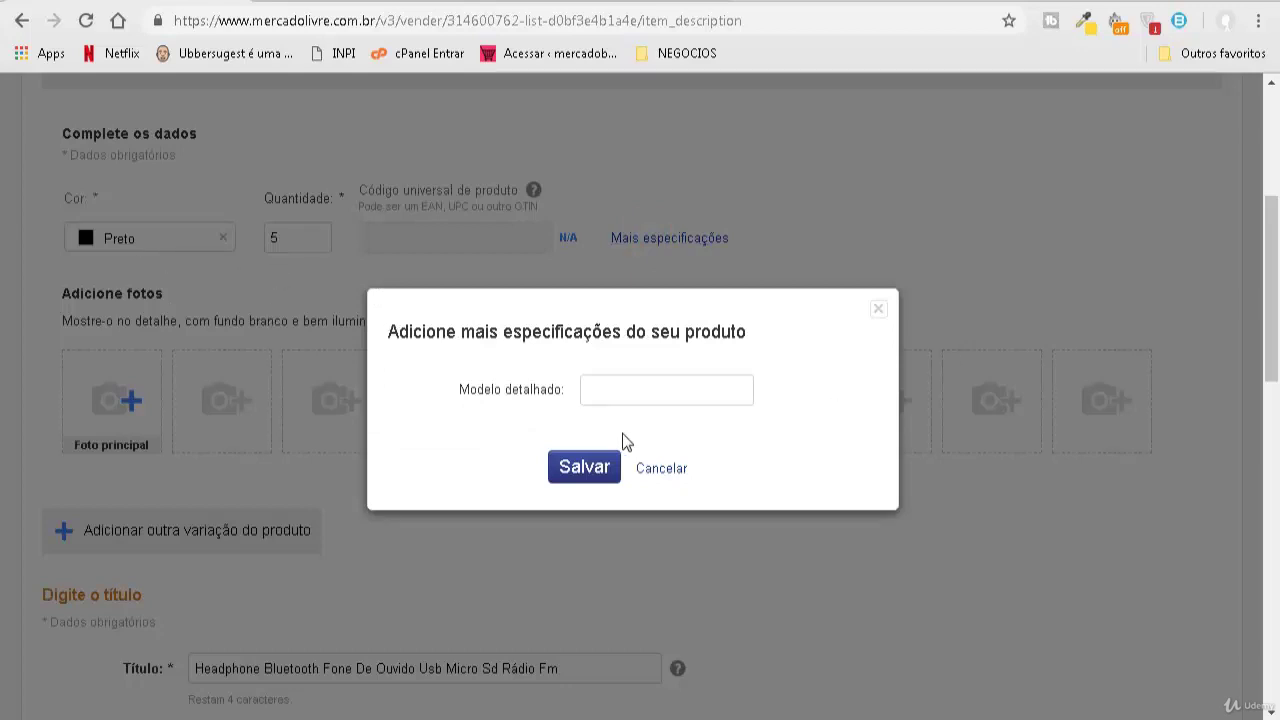
left_click(692, 391)
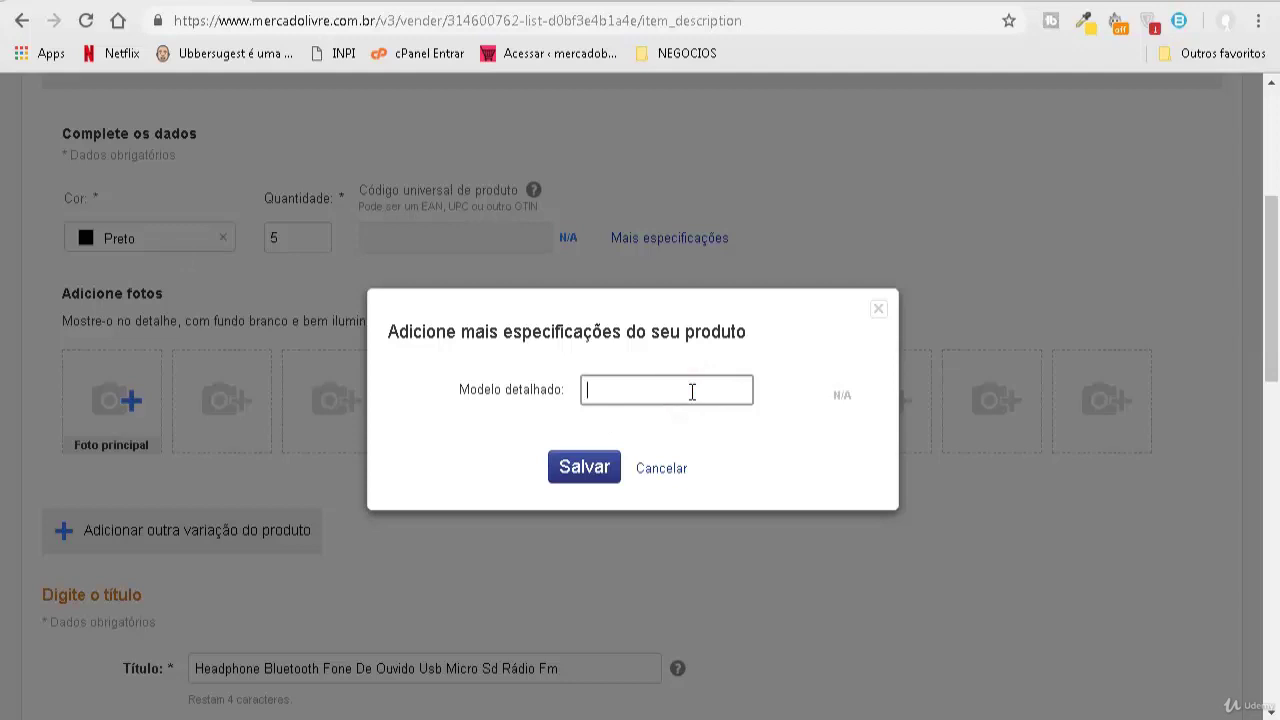
type("O")
key("BackSpace")
type("d")
key("BackSpace")
type("Cor pret")
key("BackSpace")
key("BackSpace")
type("reto e azul")
left_click(587, 472)
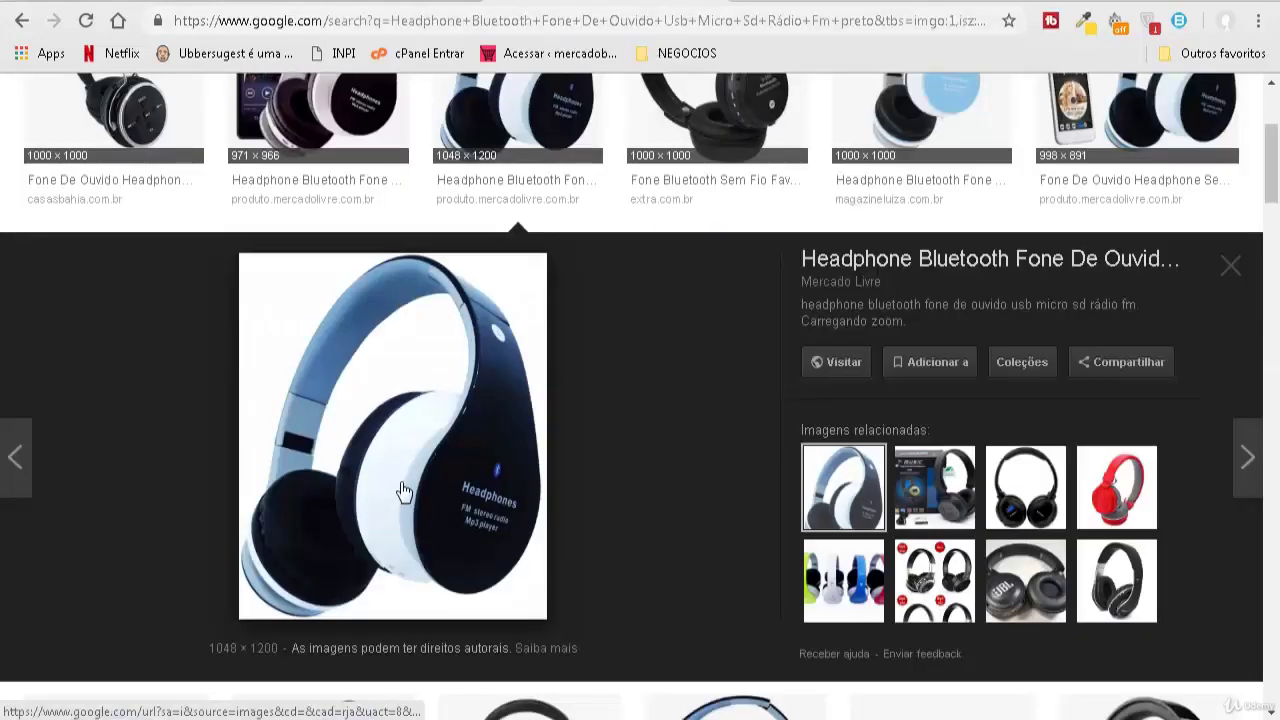
Step: Save the enlarged black and blue headphone image from the Google image results as a JPEG in the Músicas library
right_click(418, 398)
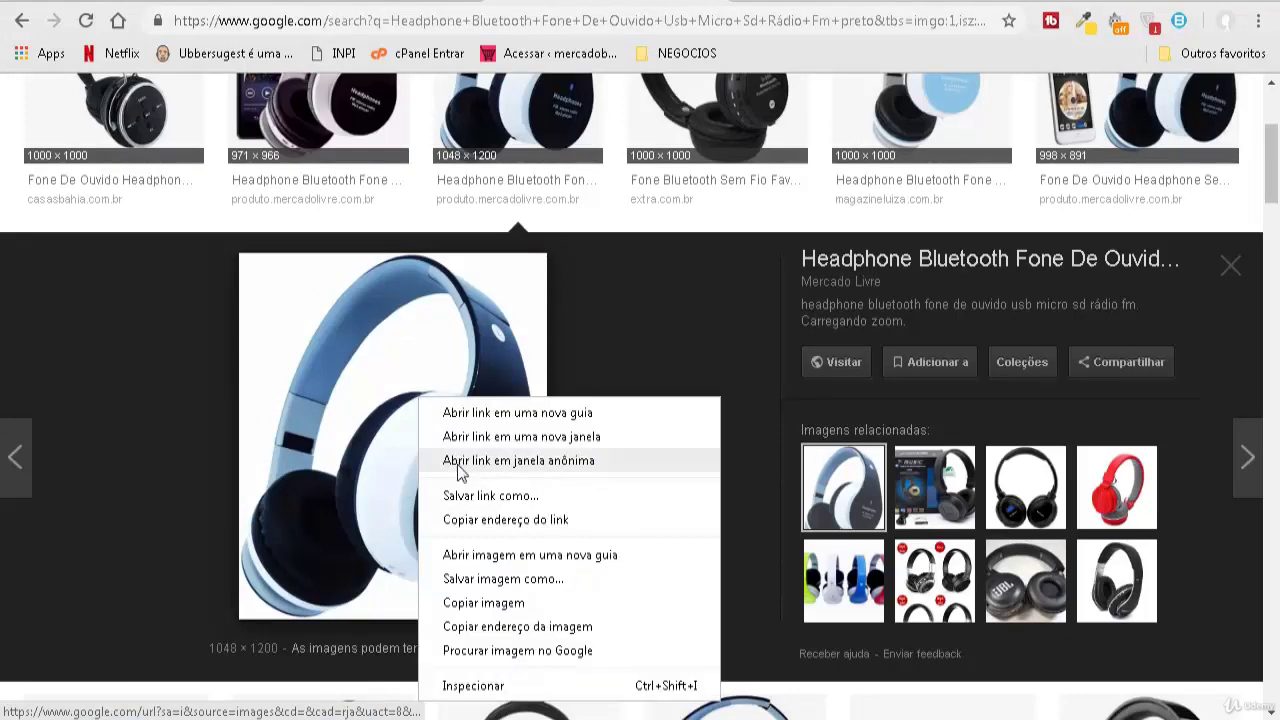
left_click(503, 579)
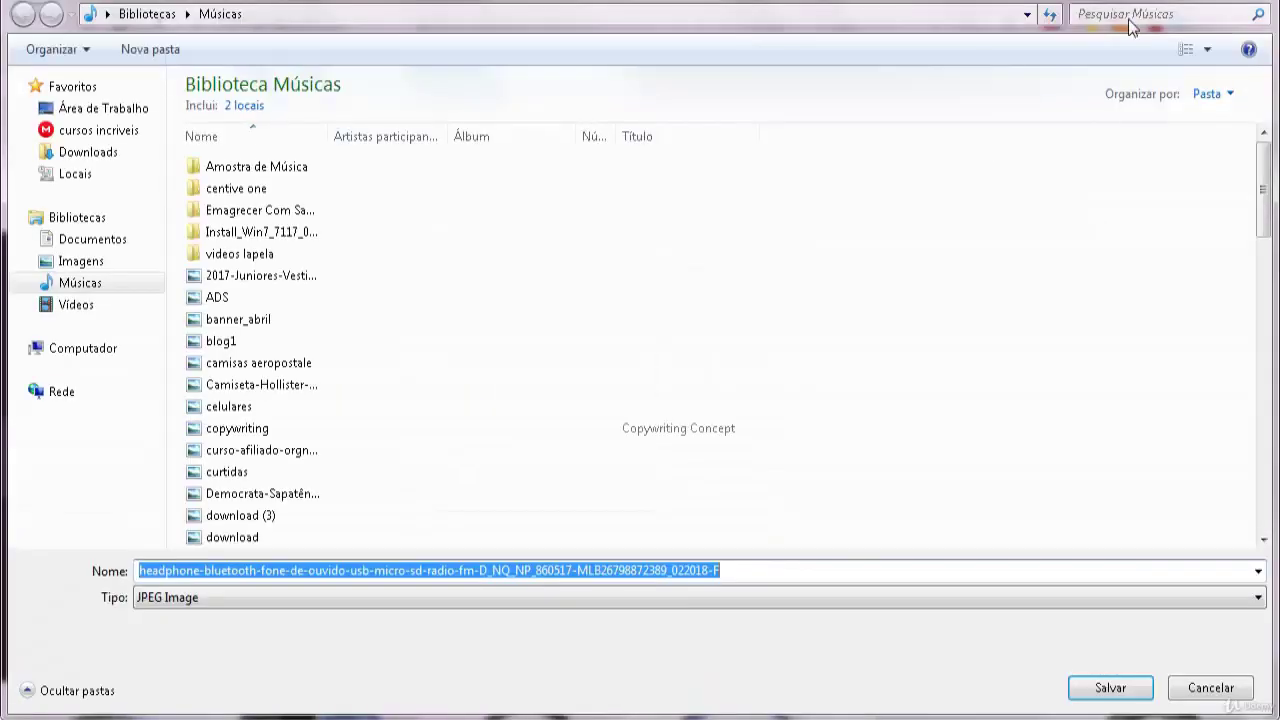
key("Return")
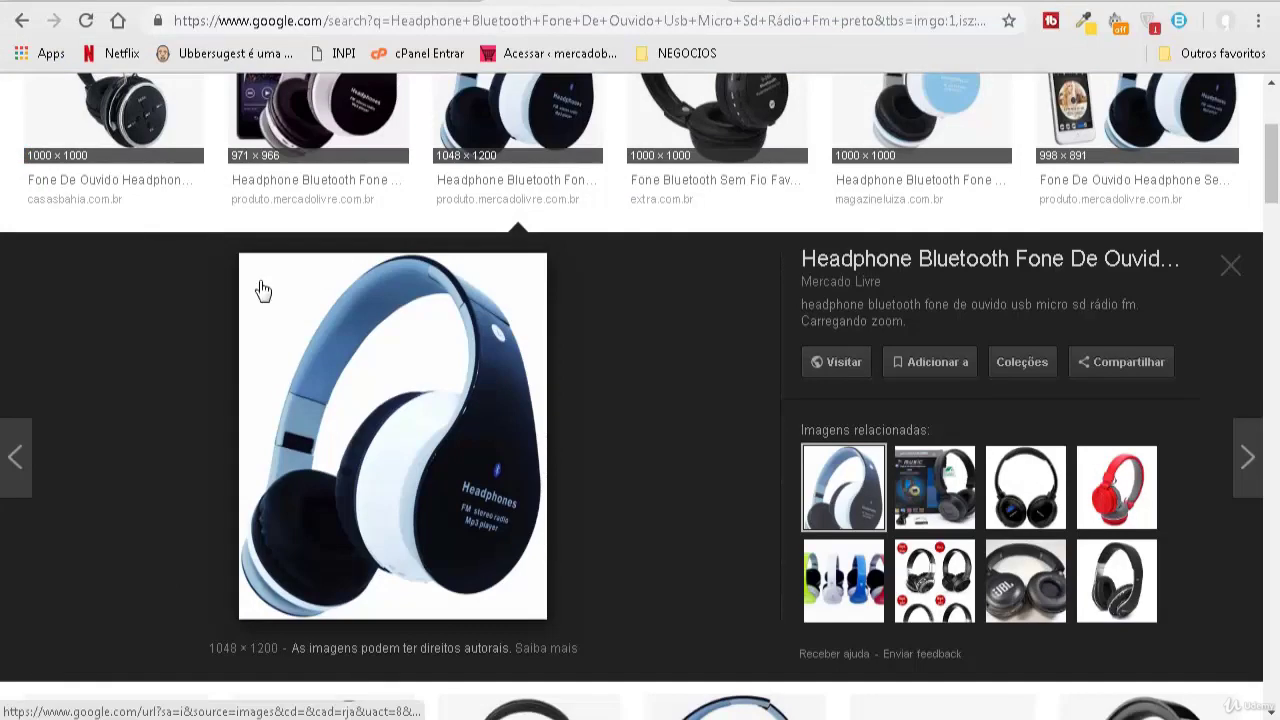
Step: Return to the listing and upload "fone teste mercado livre" as the main photo of Variação 1, finding it by searching for TESTE
left_click(200, 2)
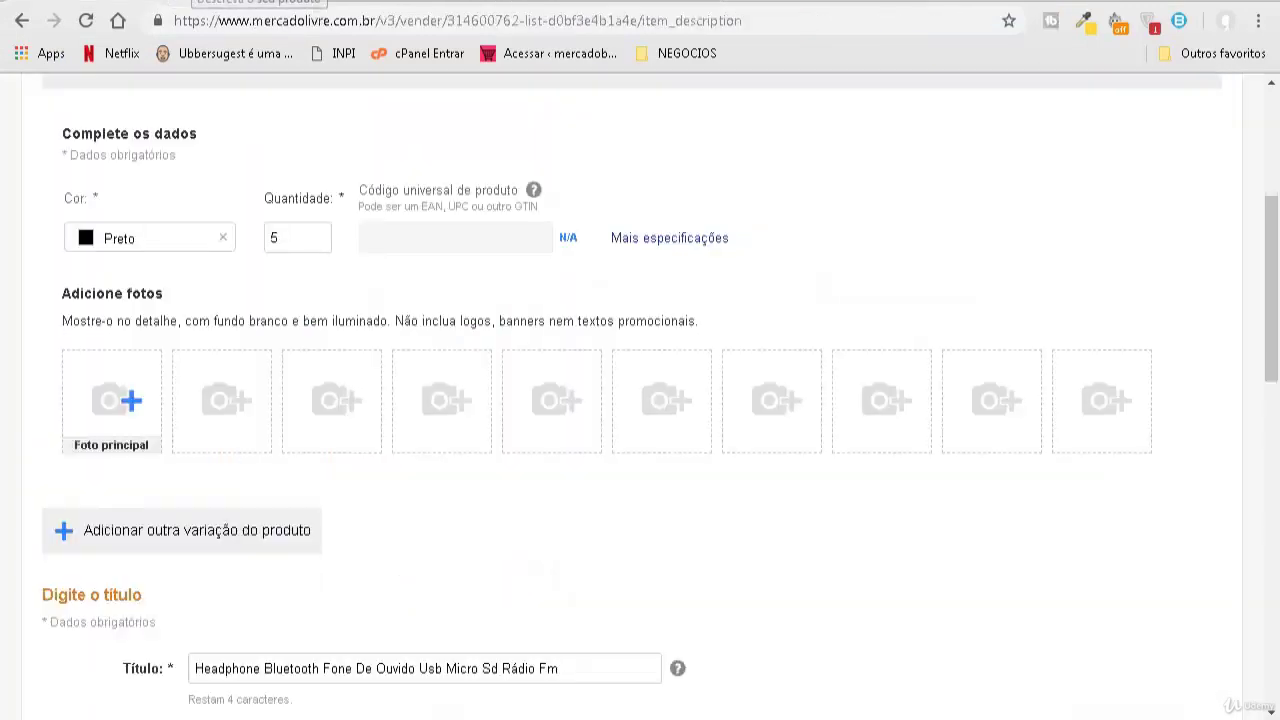
left_click(113, 407)
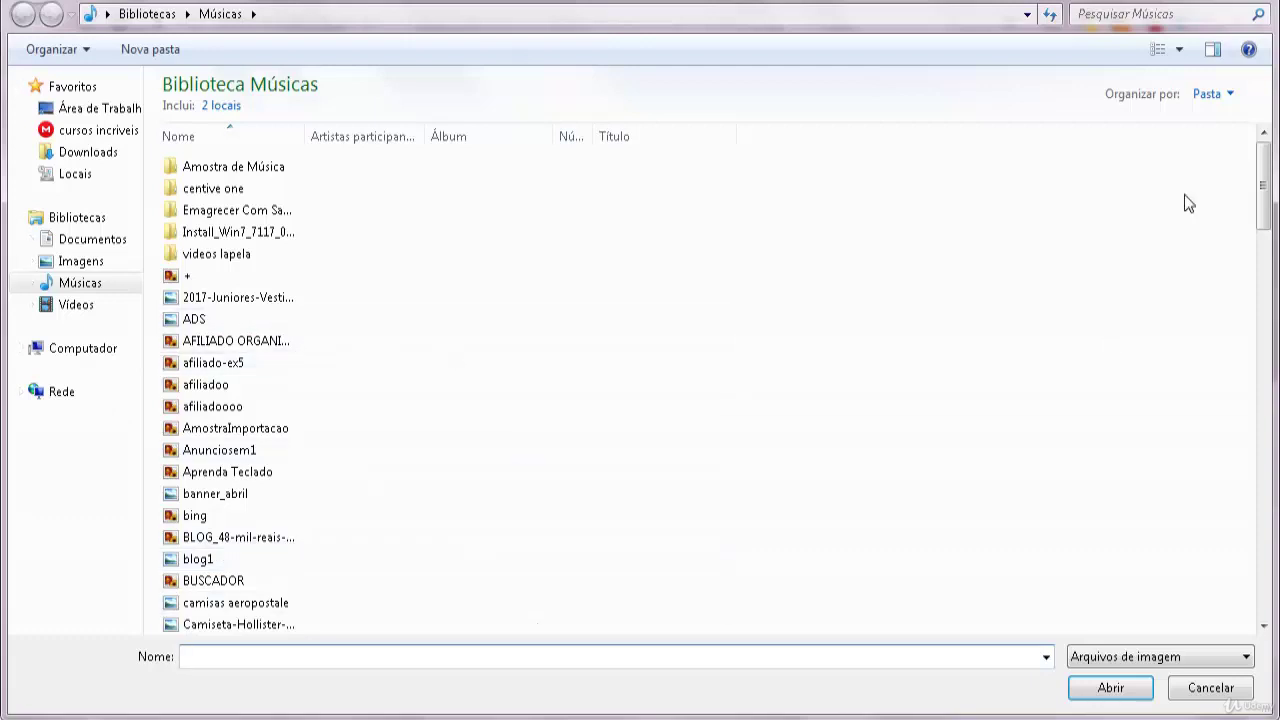
left_click(1111, 17)
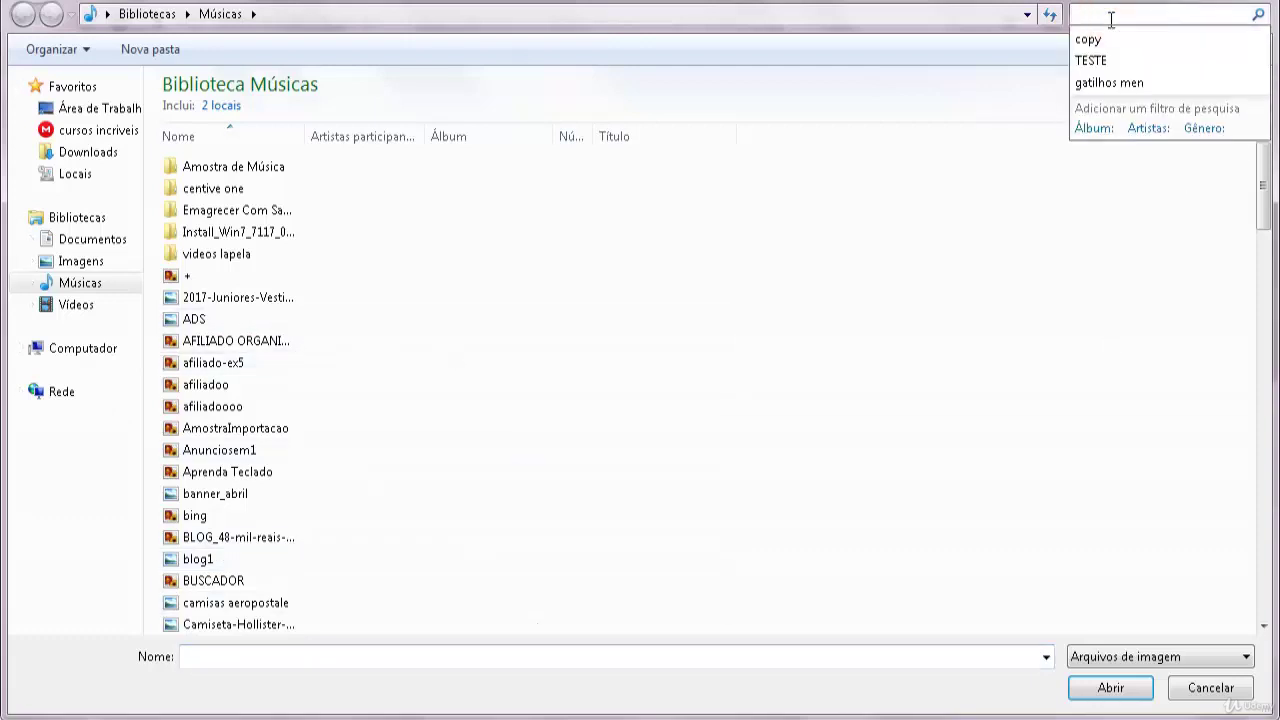
left_click(1120, 55)
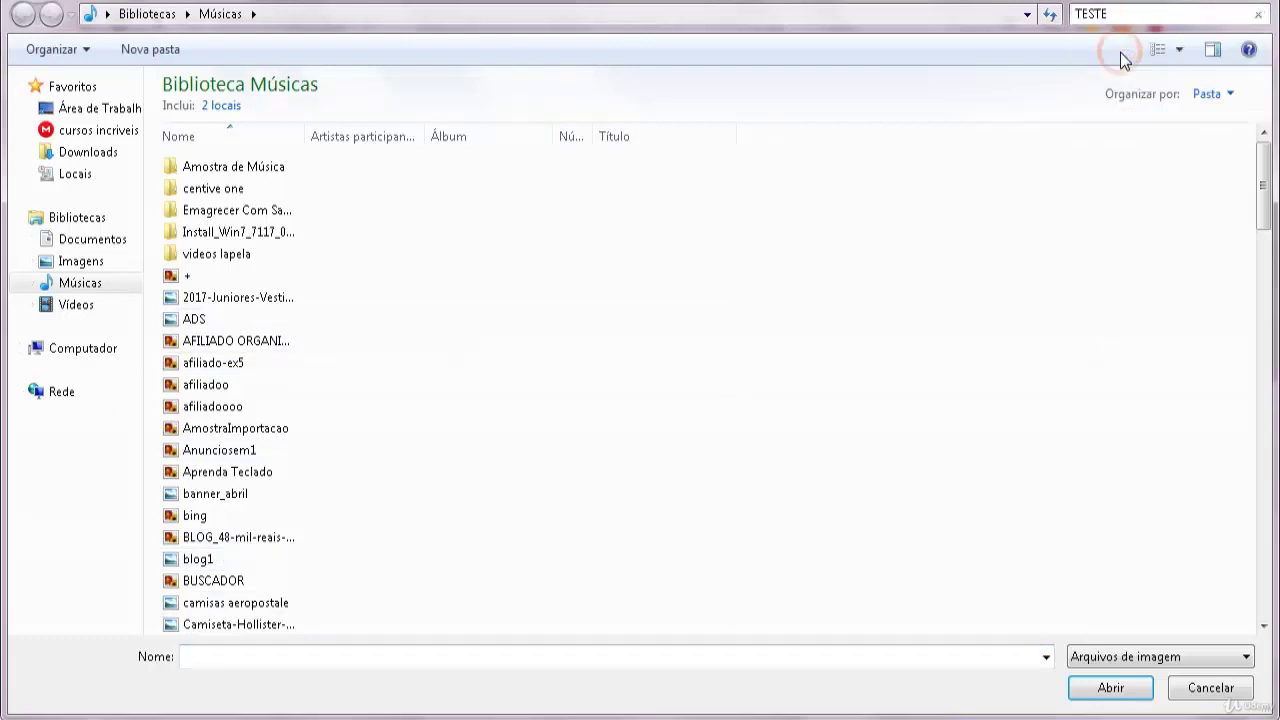
left_click(289, 146)
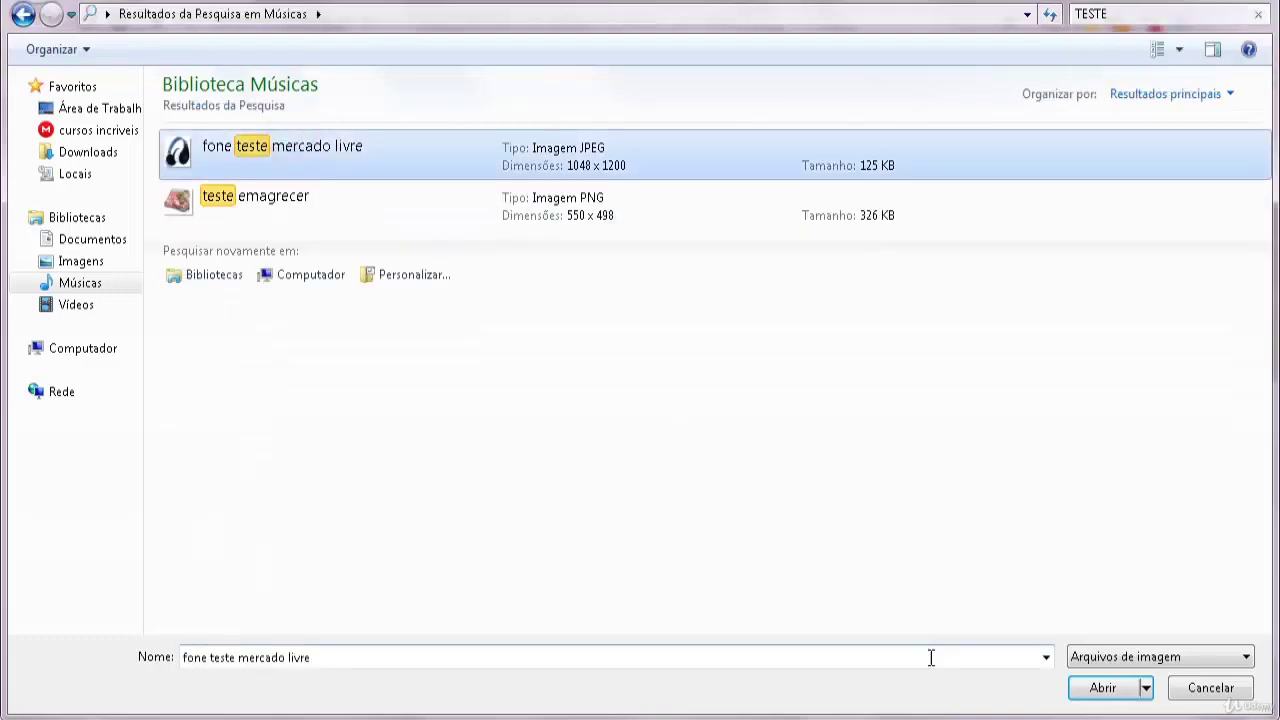
left_click(1100, 688)
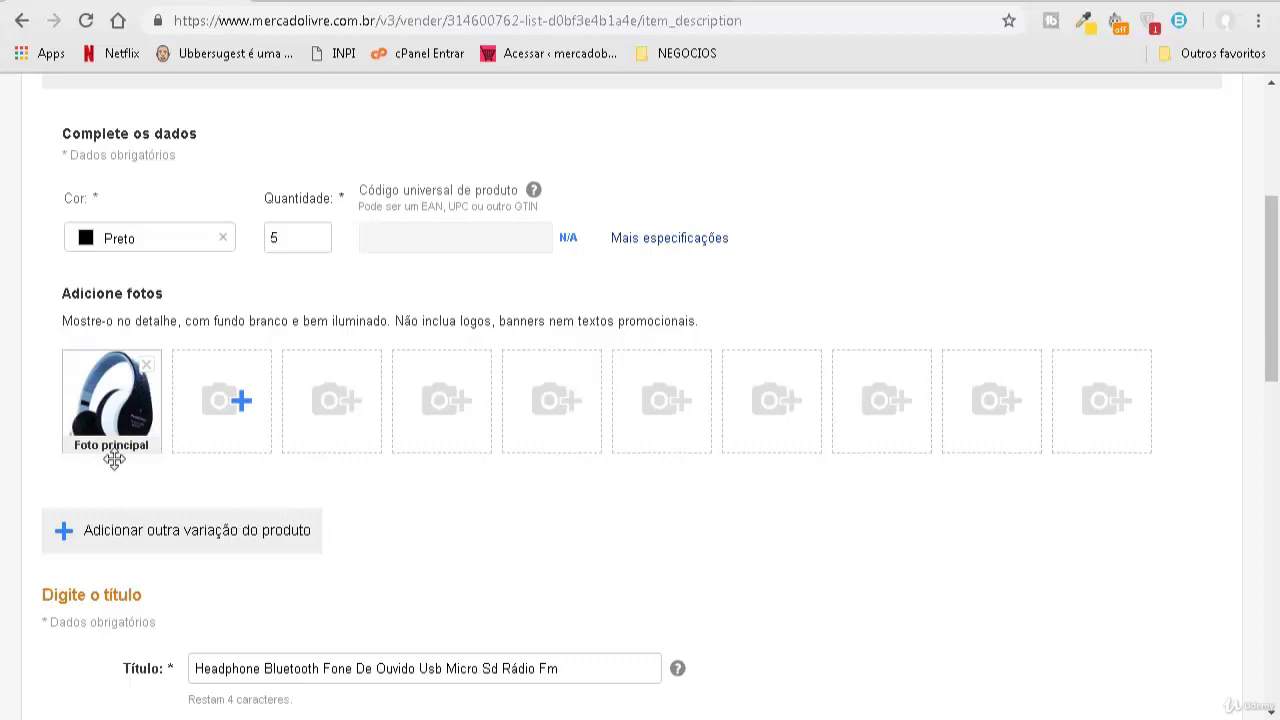
Step: Check the pixel dimensions of the headphone image in the Google results and return to the listing
key("ctrl+Tab")
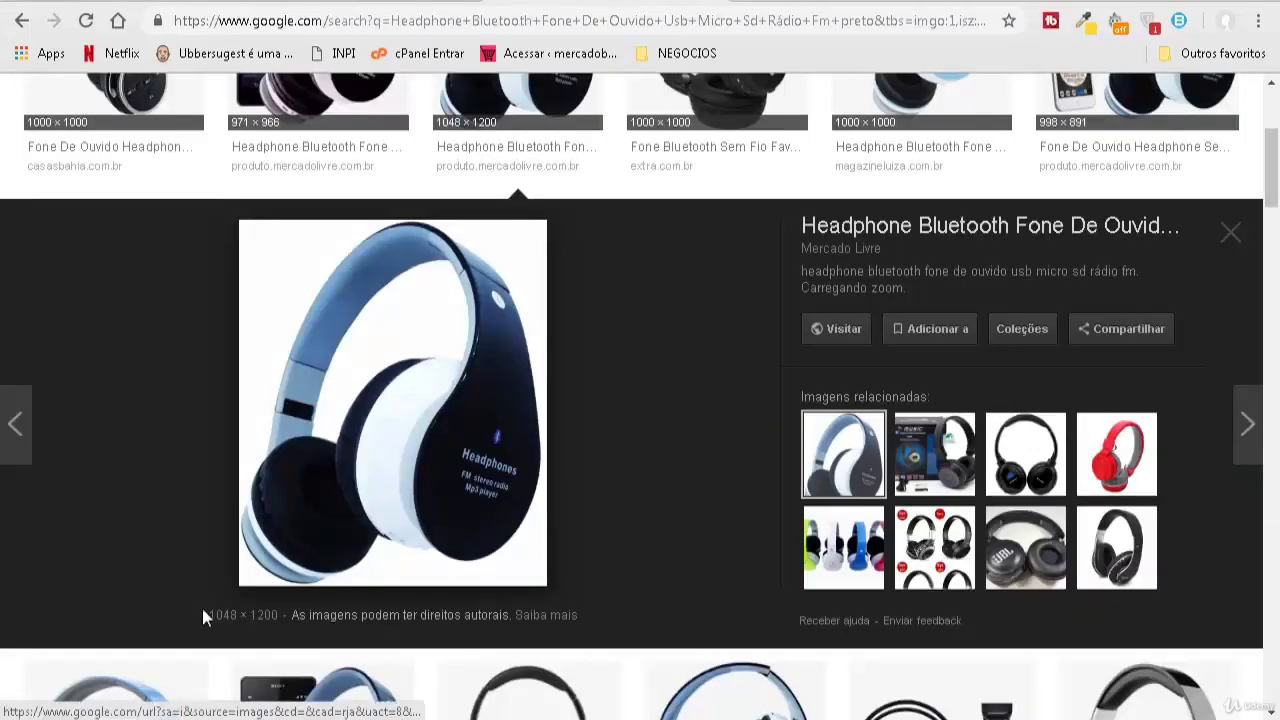
left_click_drag(208, 615, 280, 622)
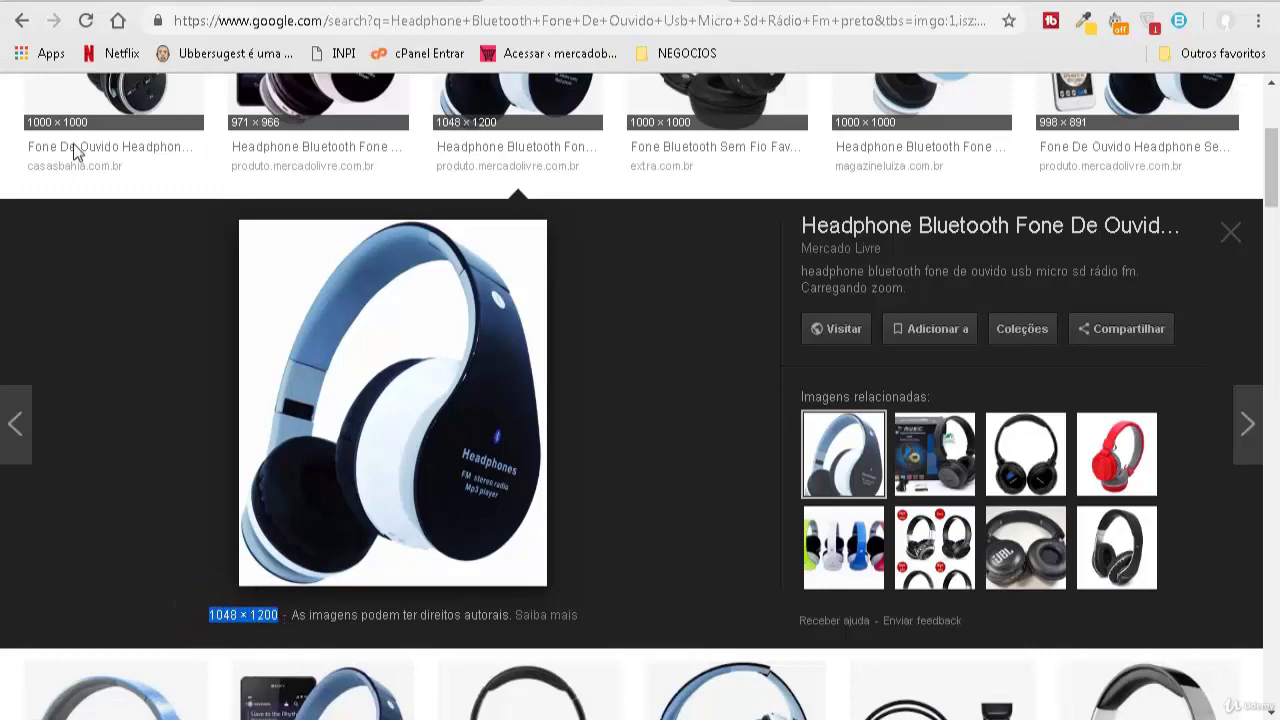
key("ctrl+Tab")
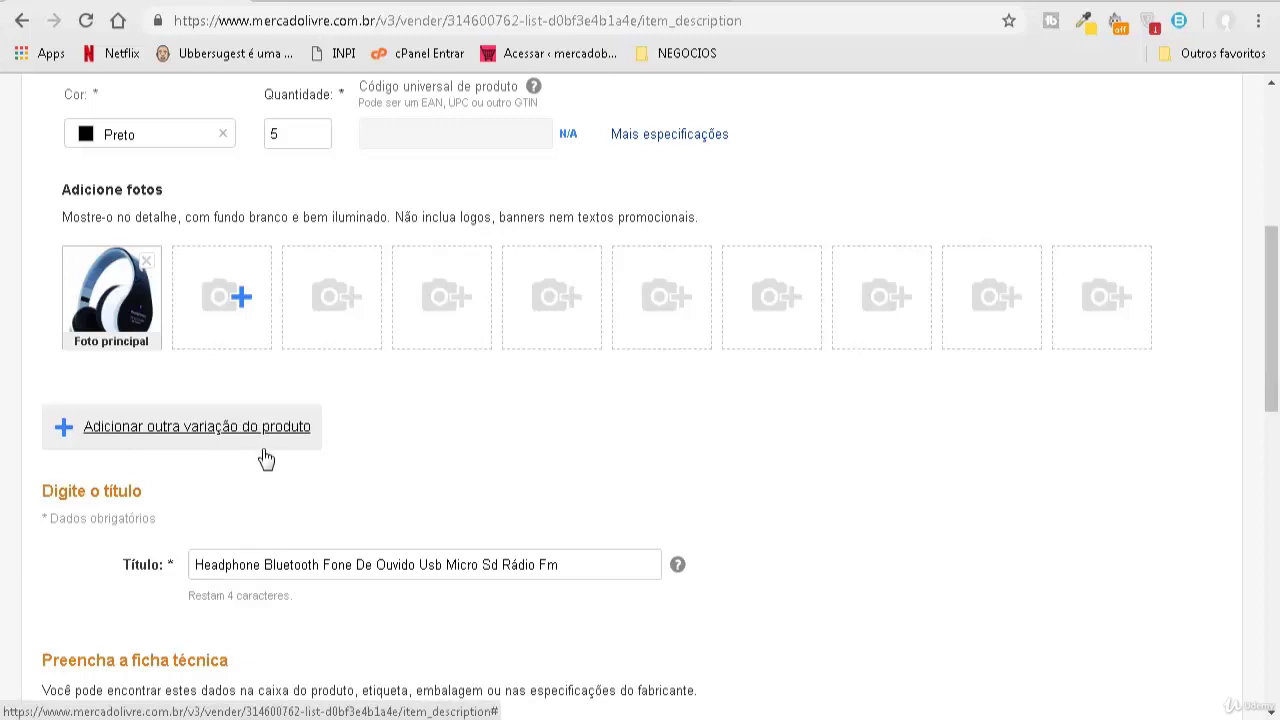
Step: Add a second product variation with the colour Vermelho, quantity 5 and the universal product code marked N/A
scroll(262, 455, "up", 1)
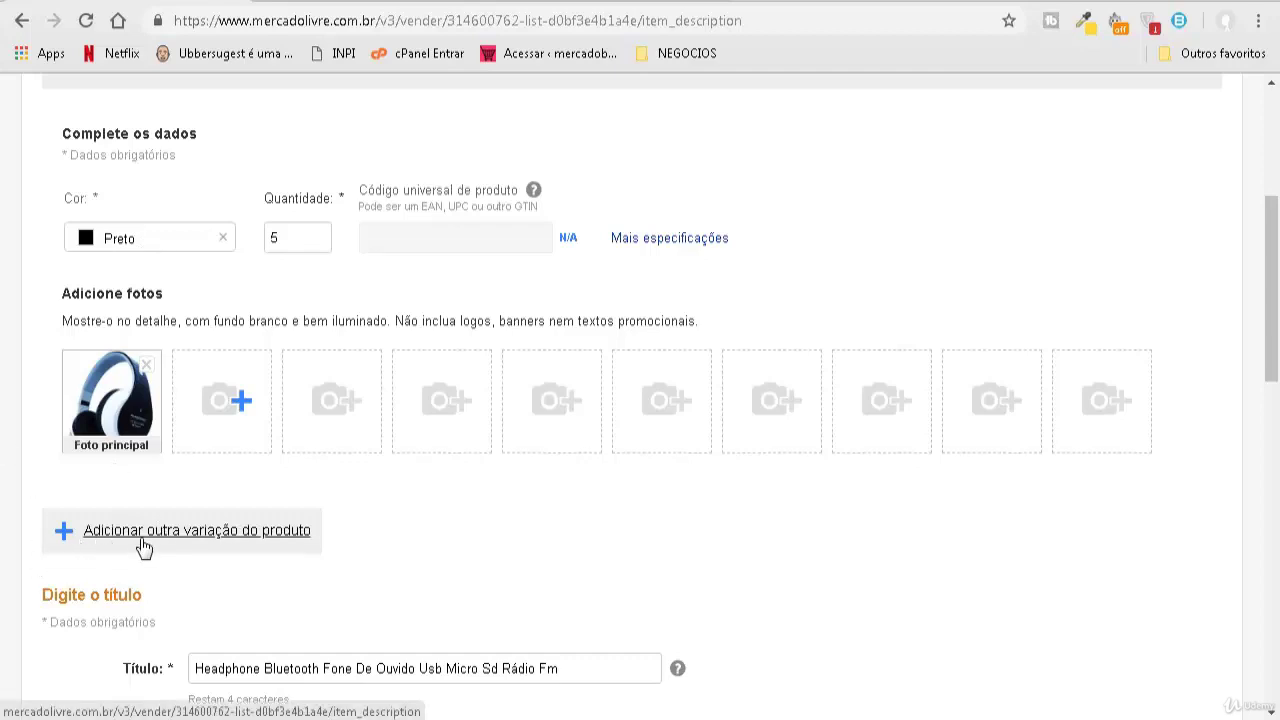
left_click(200, 538)
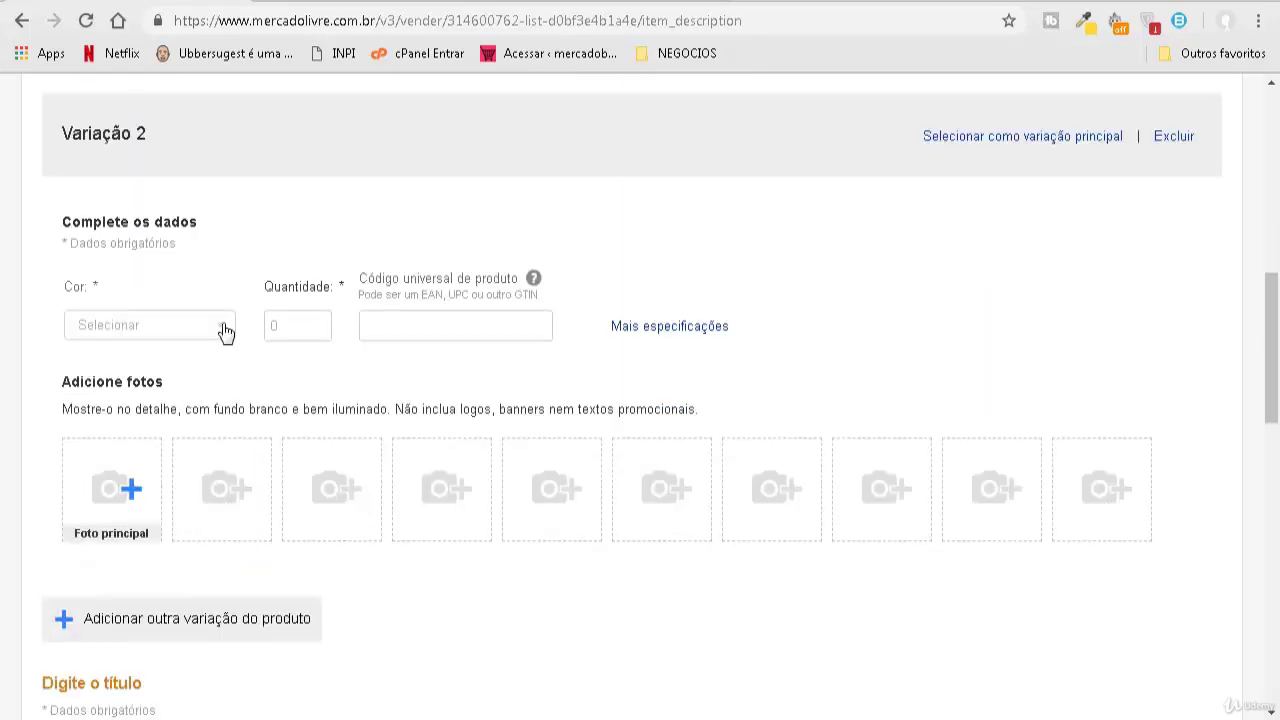
left_click(223, 329)
left_click(140, 392)
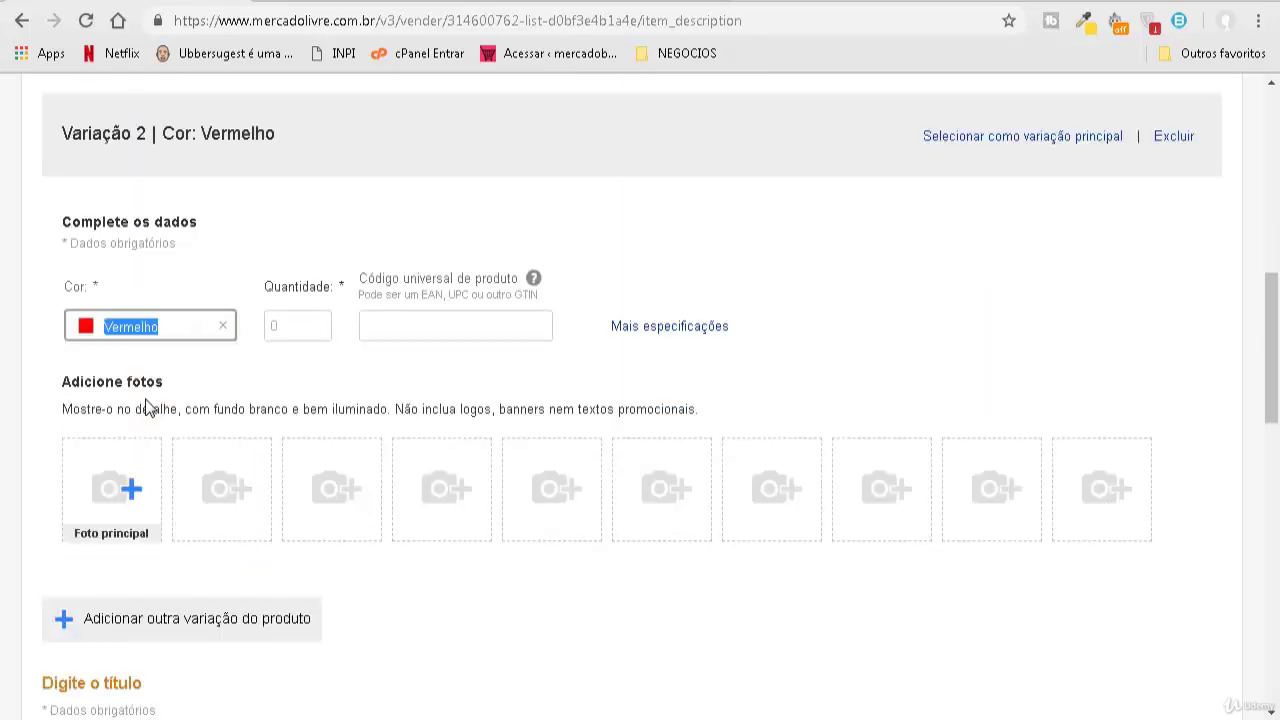
left_click(288, 338)
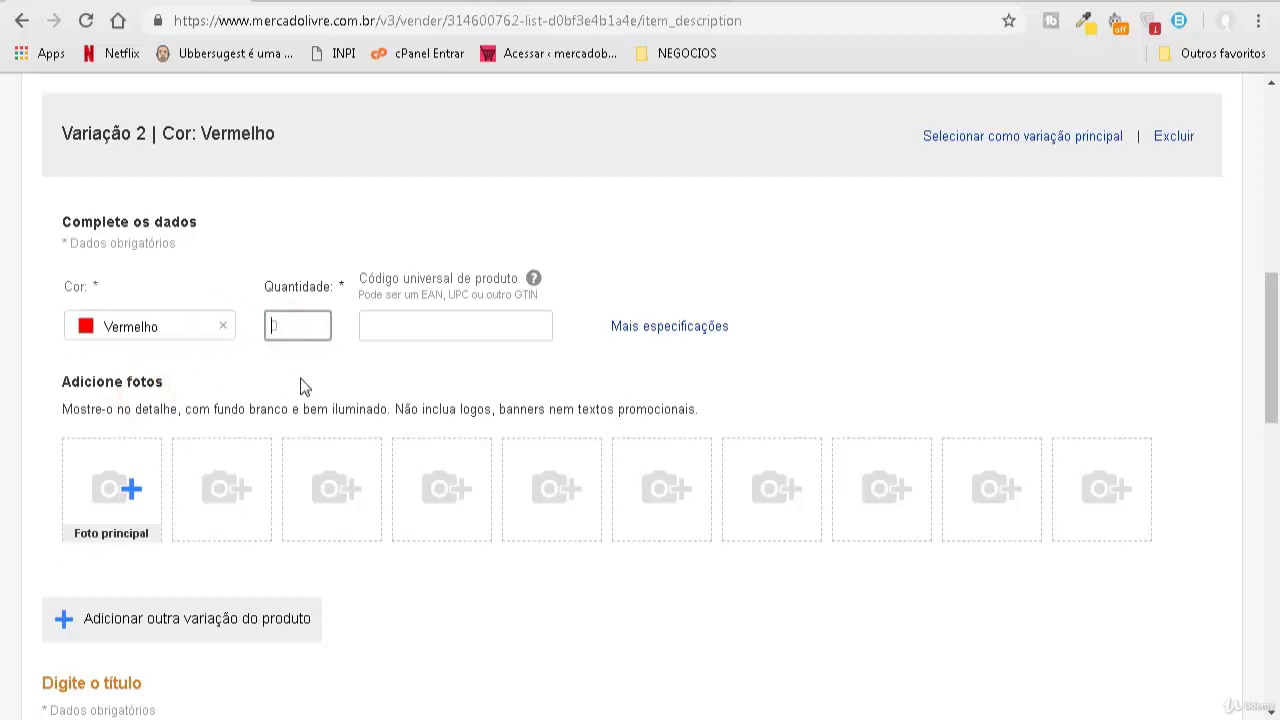
type("5")
left_click(307, 362)
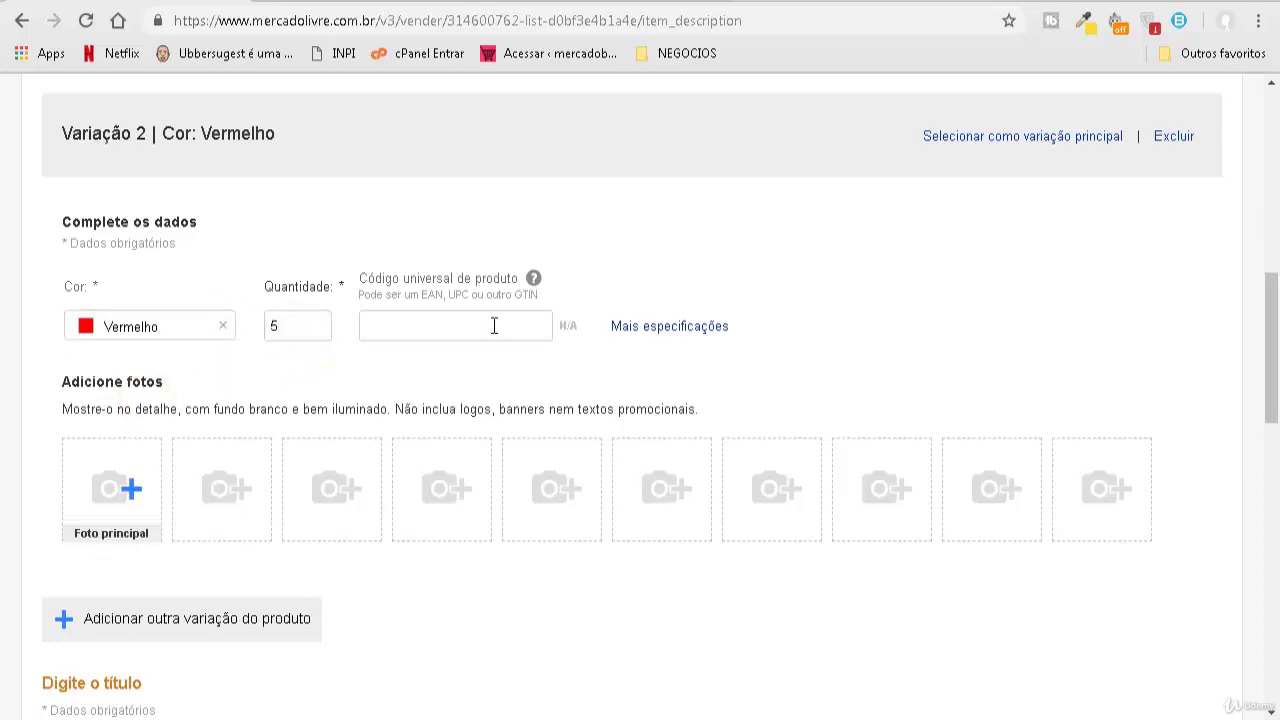
left_click(568, 326)
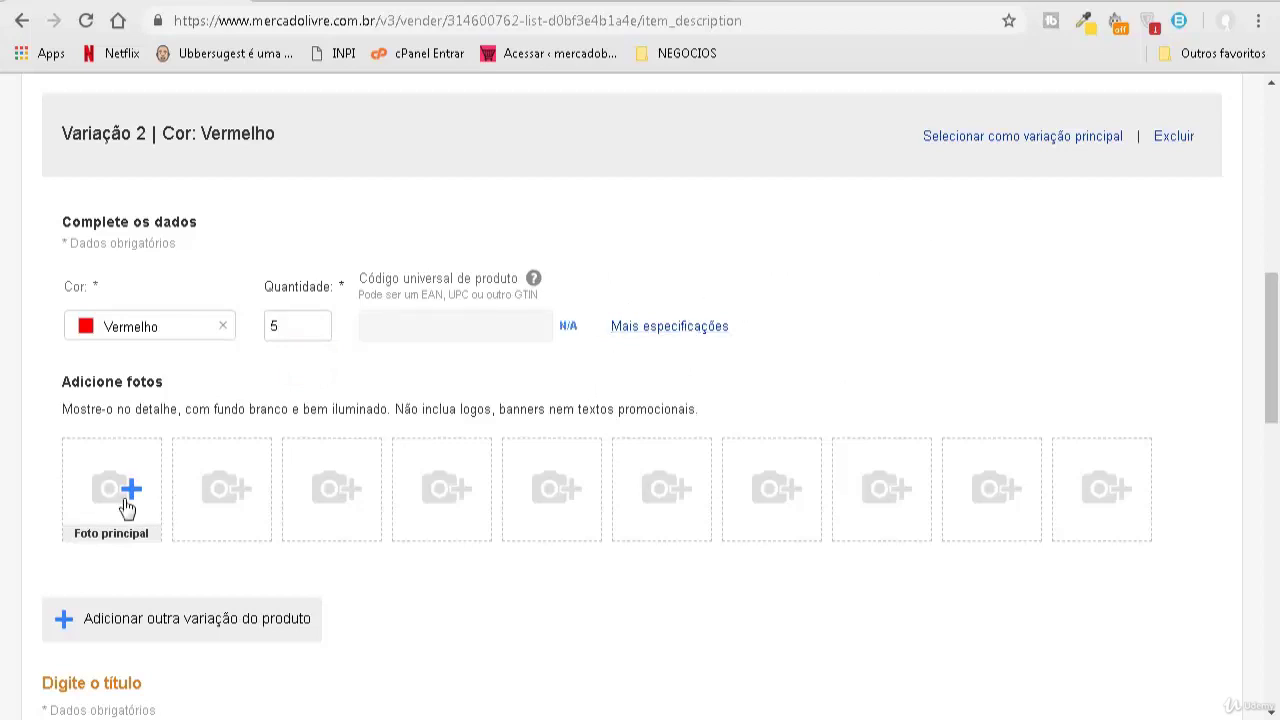
Step: Delete the second product variation with the colour Vermelho from the listing
scroll(398, 428, "up", 3)
scroll(398, 428, "down", 2)
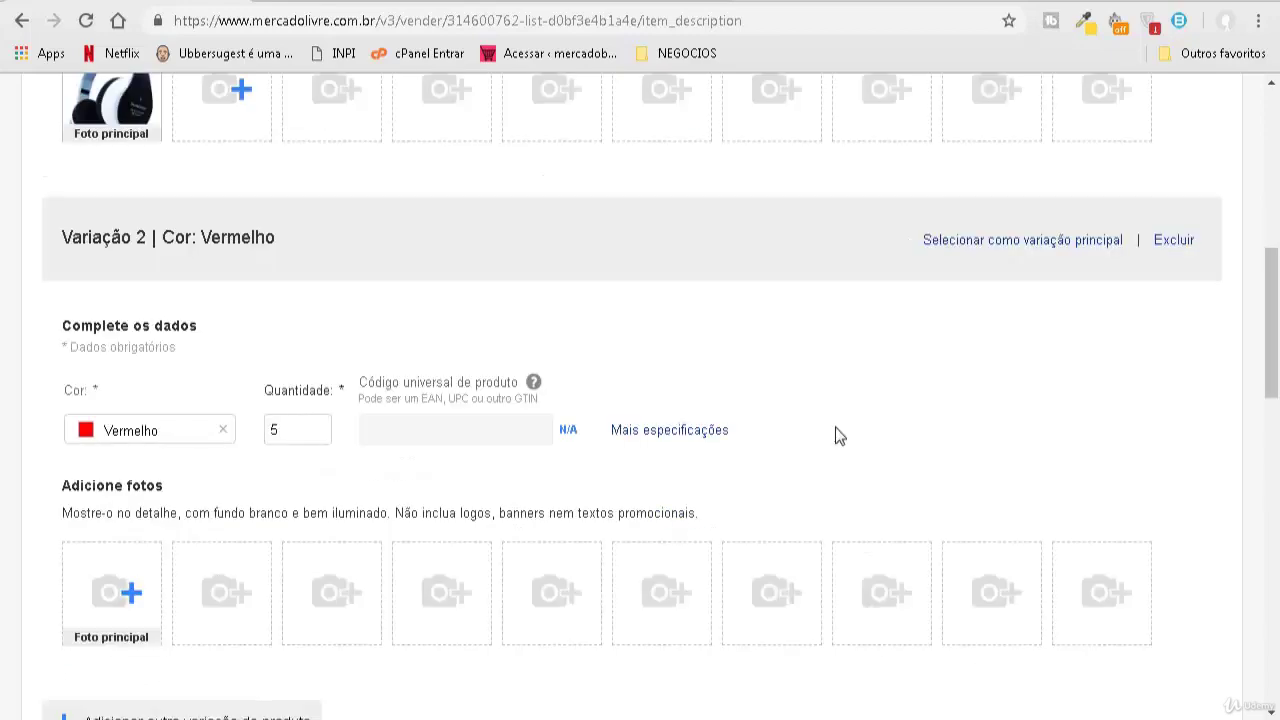
left_click(1176, 244)
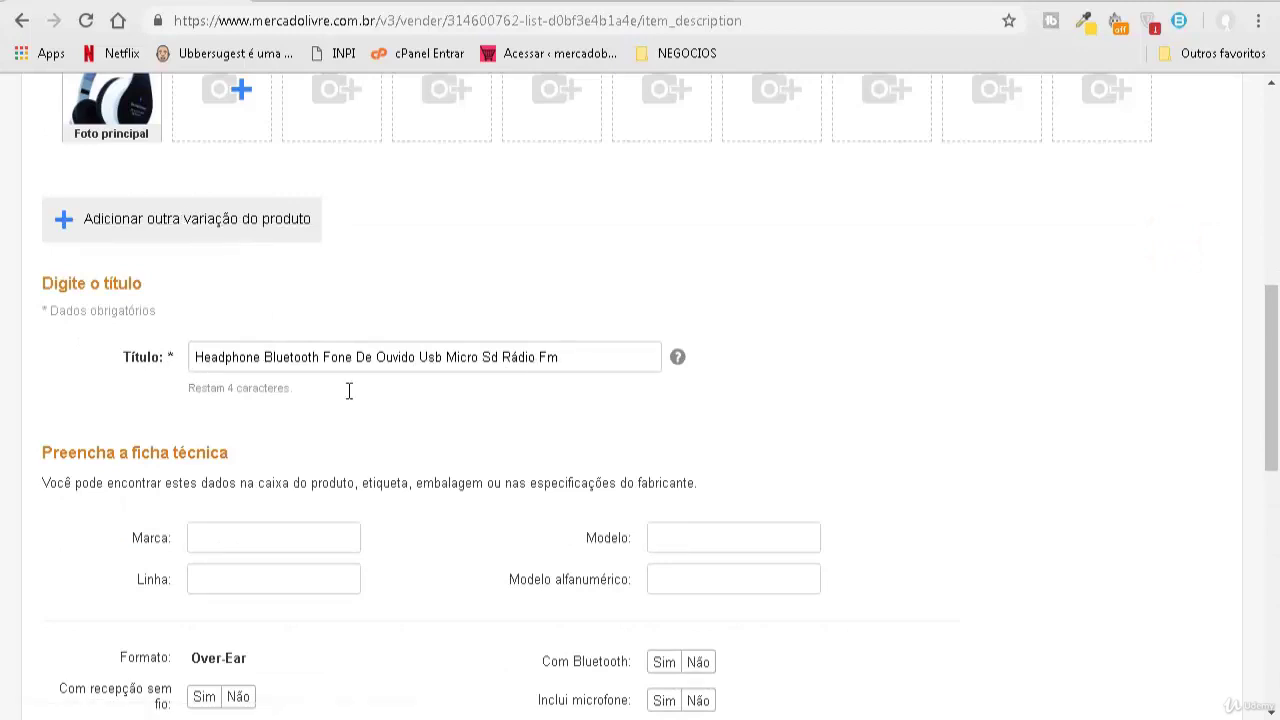
Step: Enter "importado" as the brand (Marca) in the technical specifications
scroll(349, 391, "down", 1)
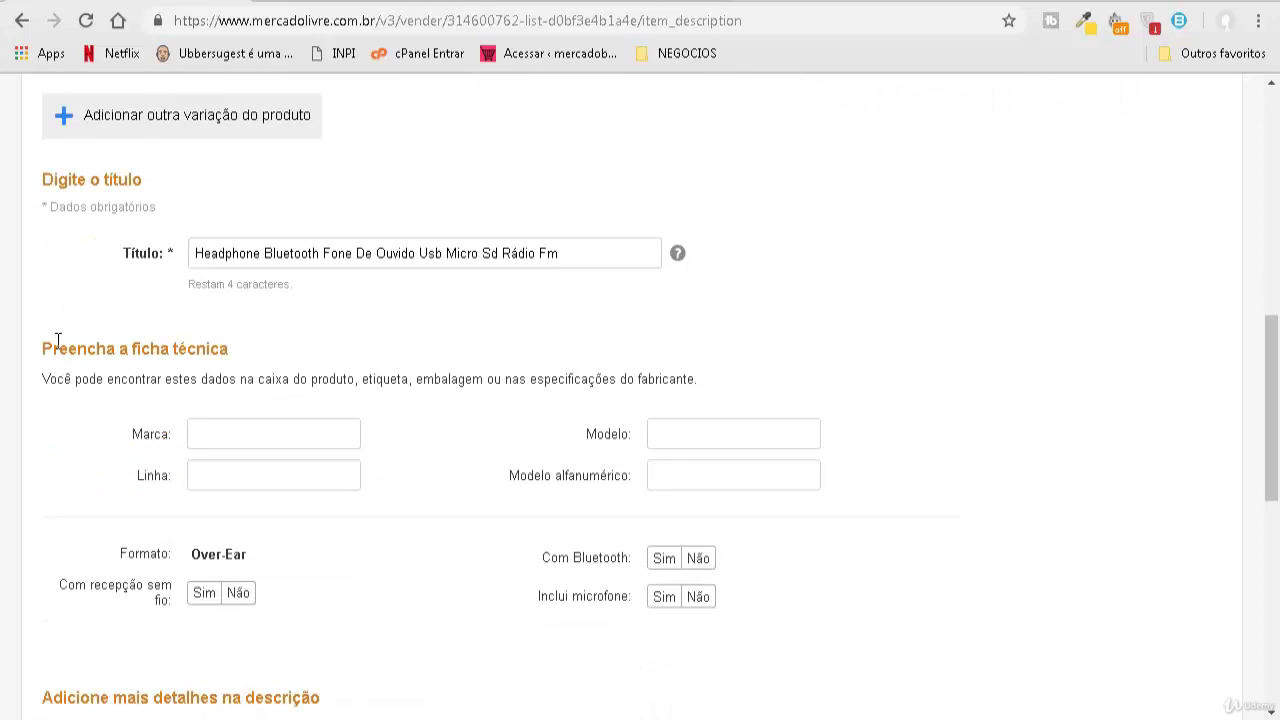
scroll(181, 452, "down", 1)
left_click(268, 334)
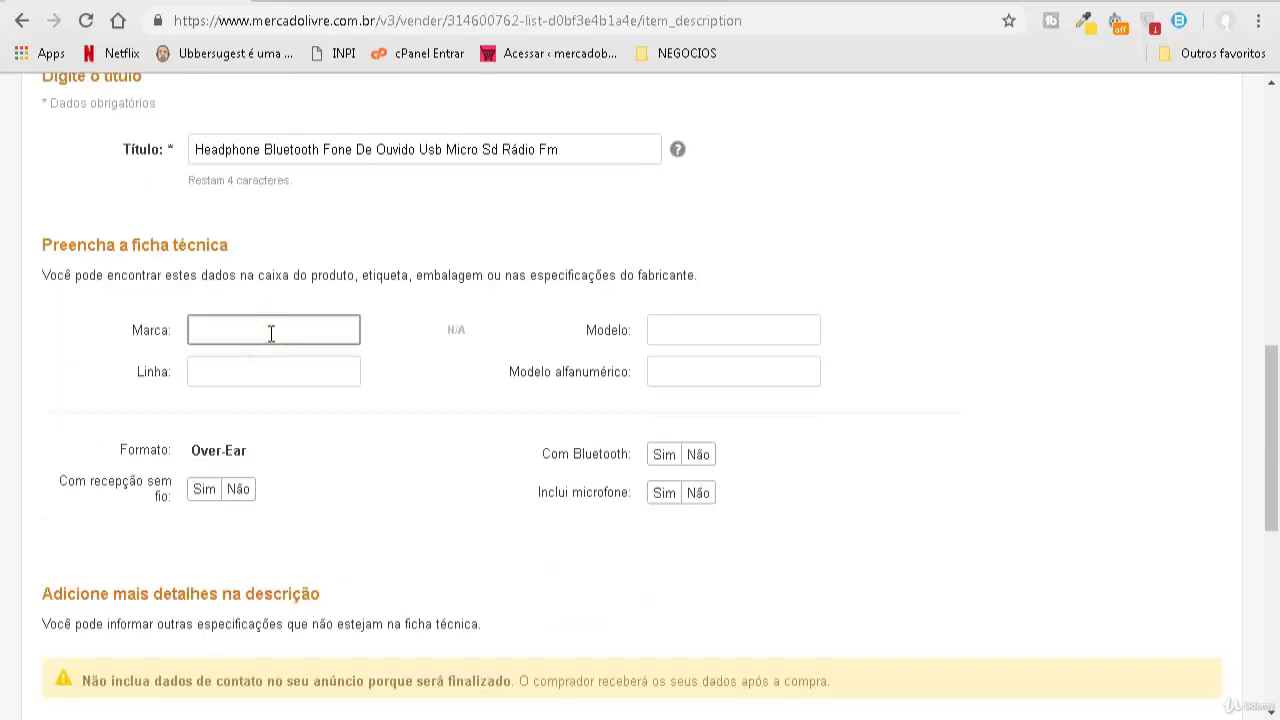
type("im")
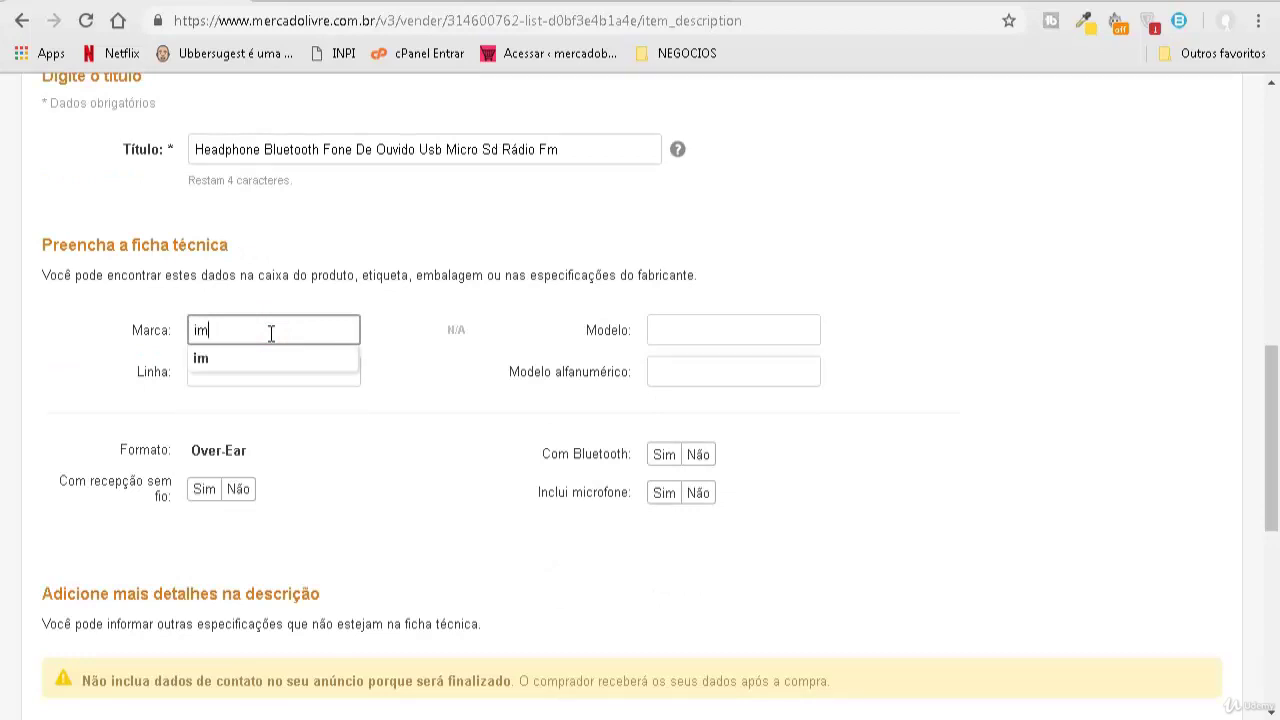
type("portado")
left_click(359, 433)
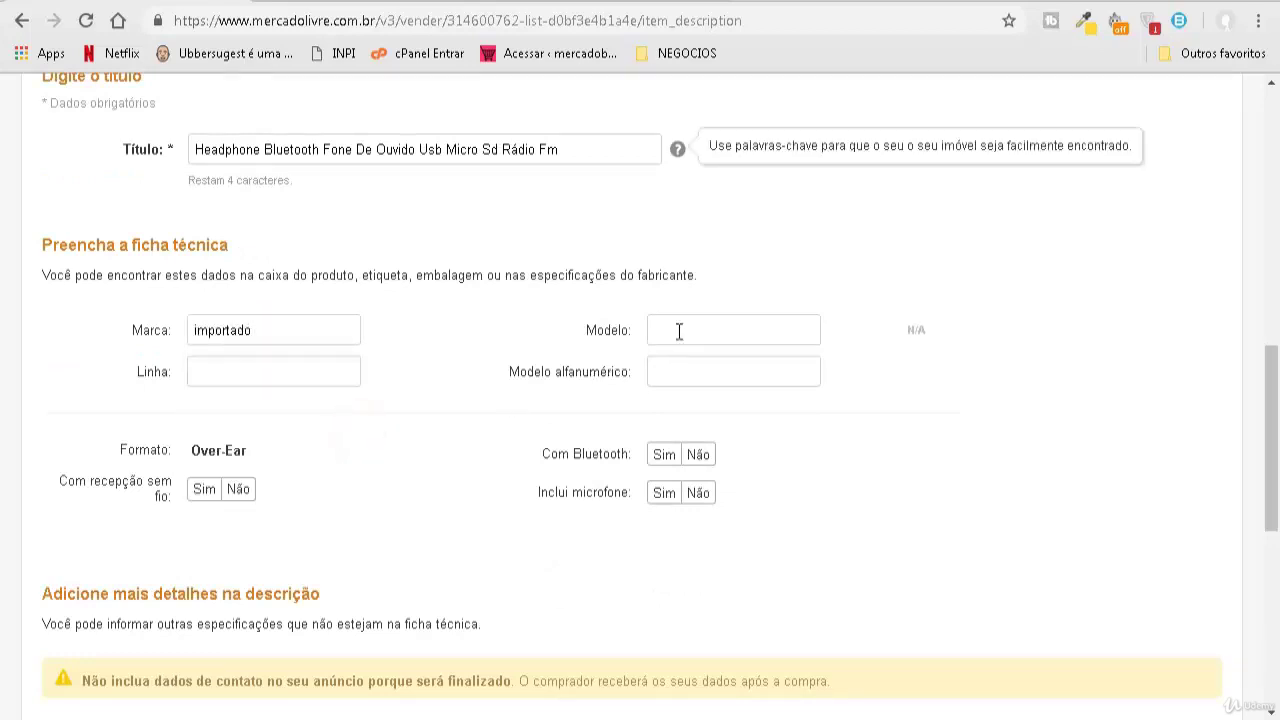
Step: Copy "Headphone" from the title into Modelo, and mark Modelo alfanumérico and Linha as N/A
double_click(263, 151)
right_click(192, 155)
left_click(228, 190)
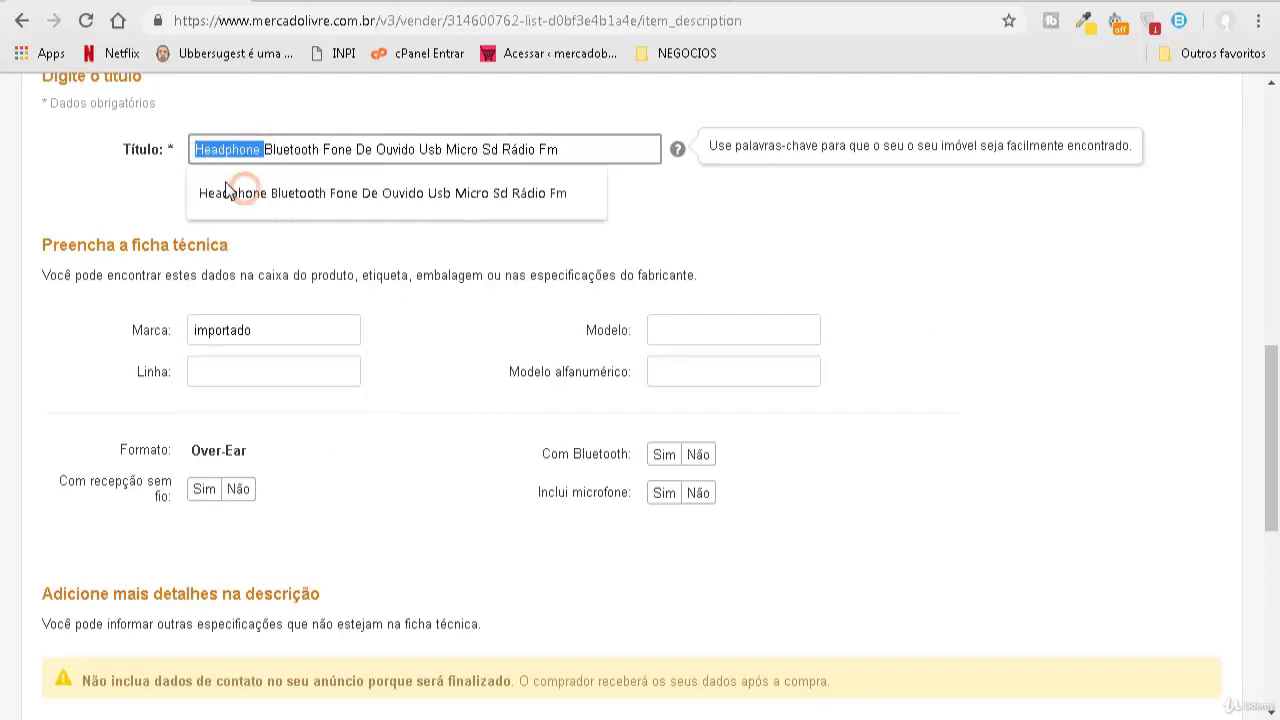
left_click(91, 186)
right_click(683, 322)
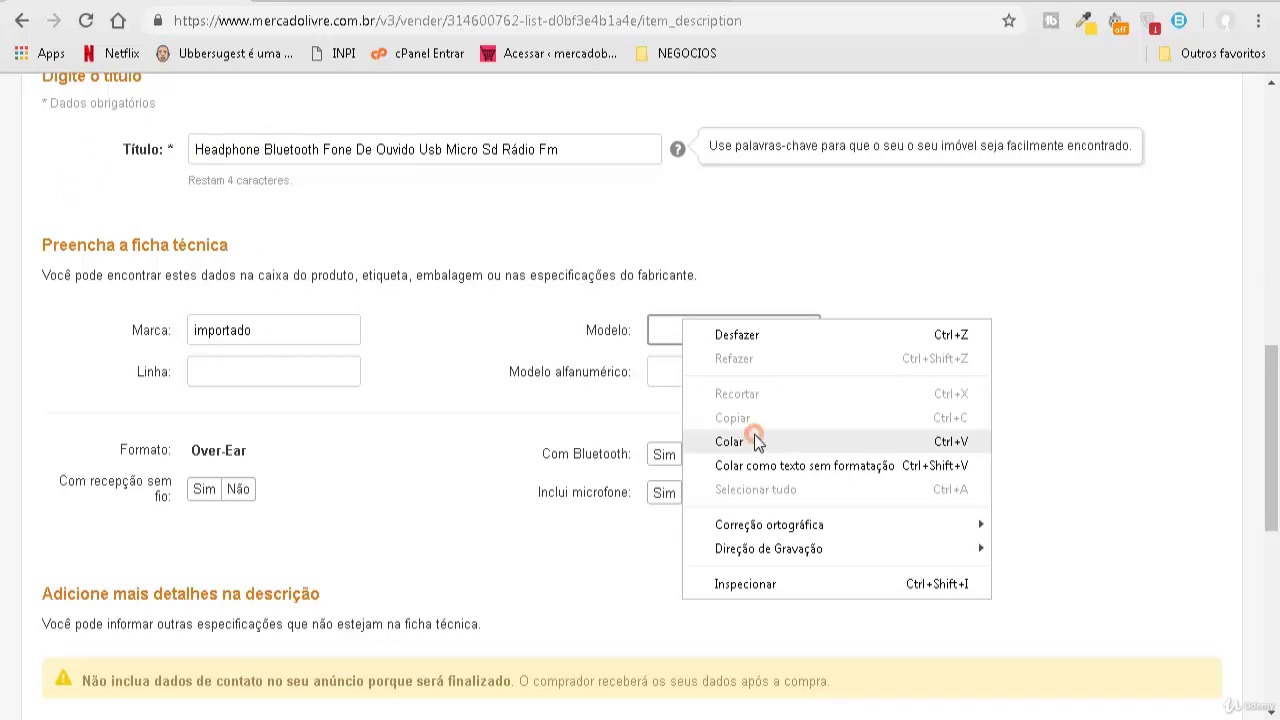
left_click(756, 441)
left_click(503, 418)
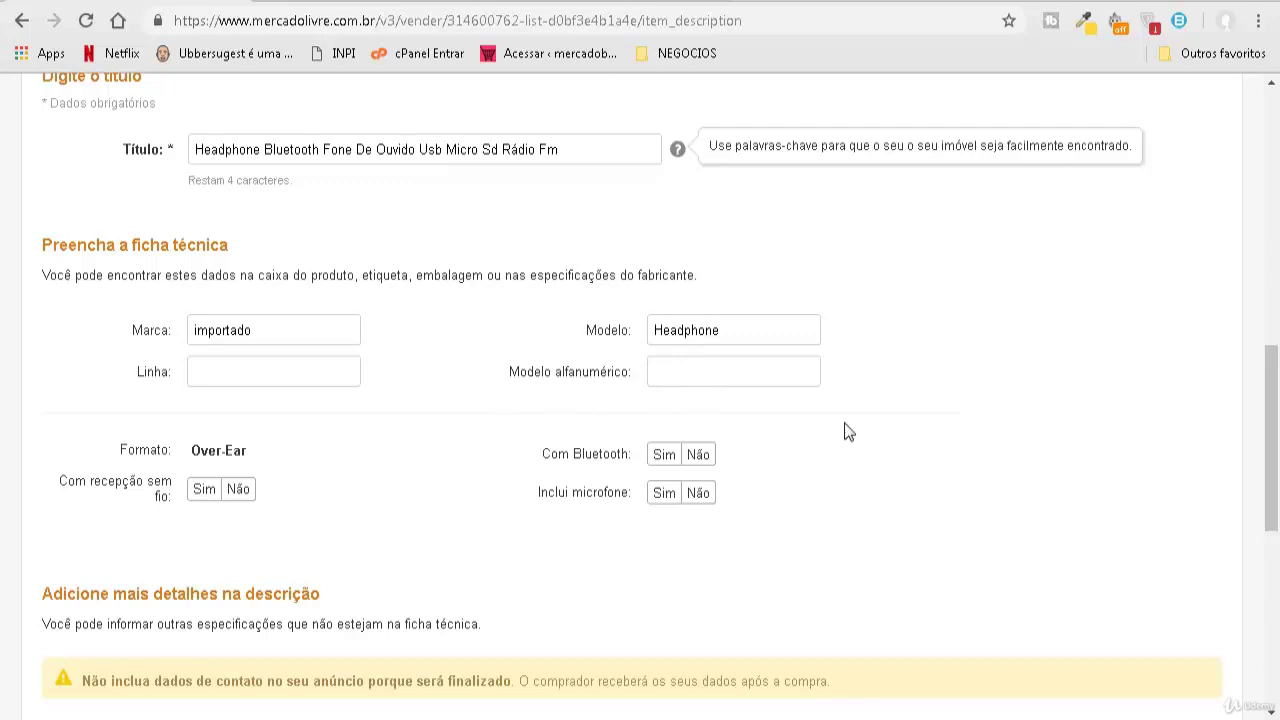
left_click(915, 371)
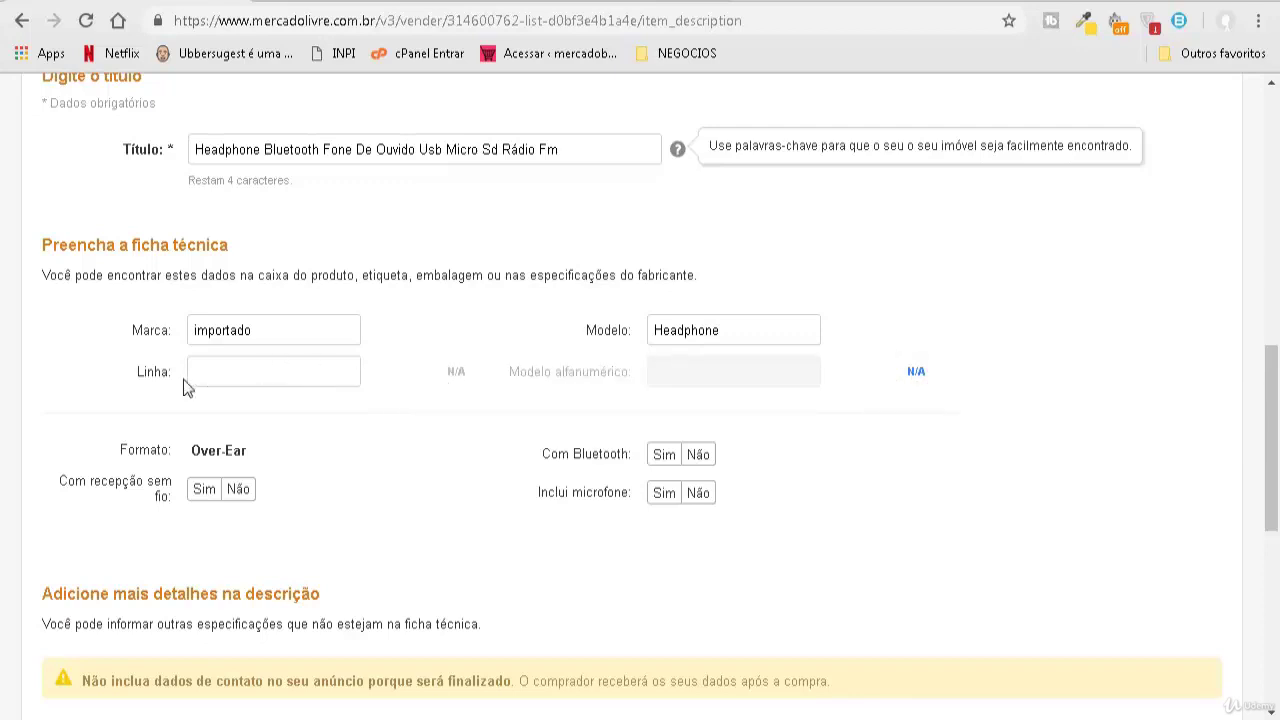
left_click(453, 372)
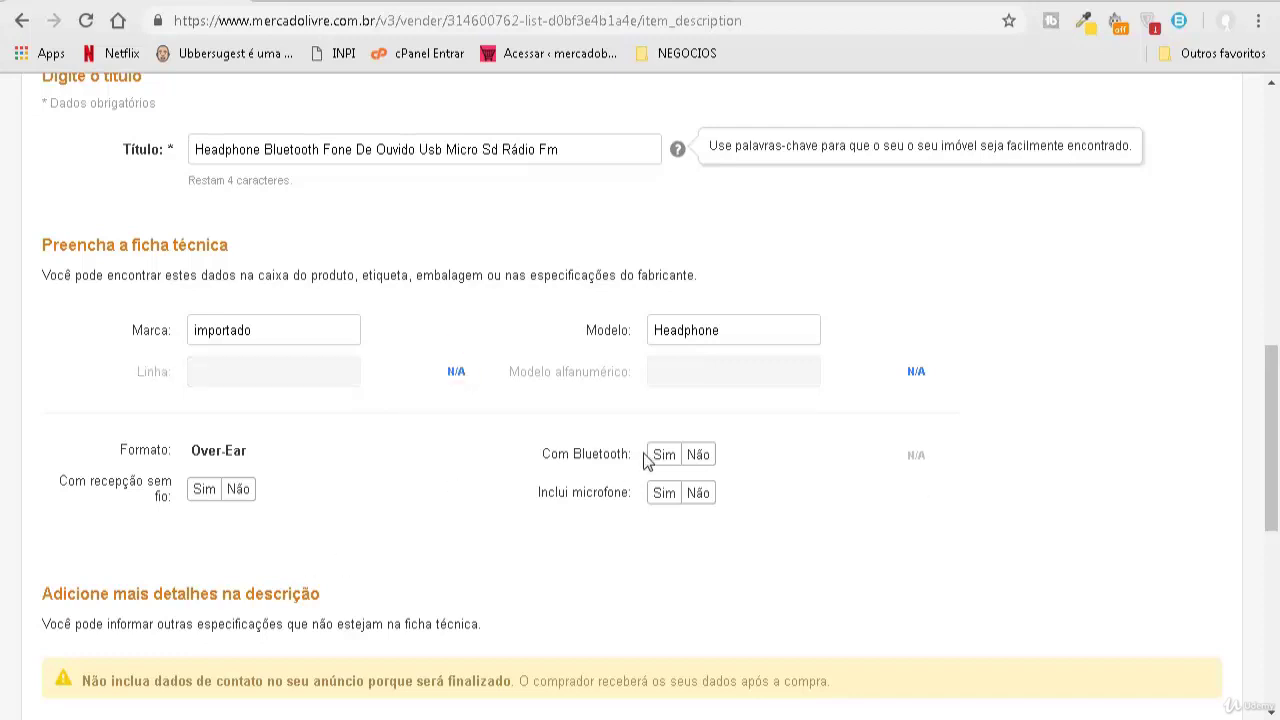
Step: Capitalise the first letter of the brand so that it reads "Importado"
left_click(197, 335)
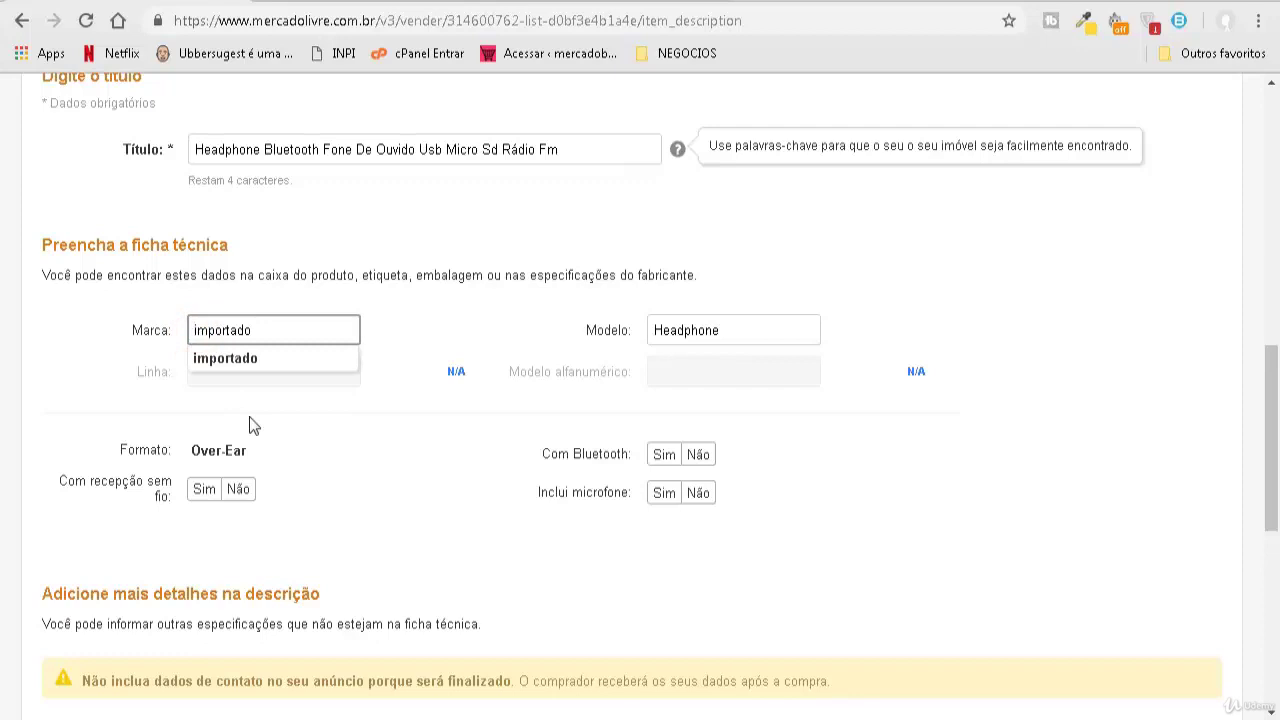
left_click(203, 337)
key("BackSpace")
type("I")
left_click(425, 430)
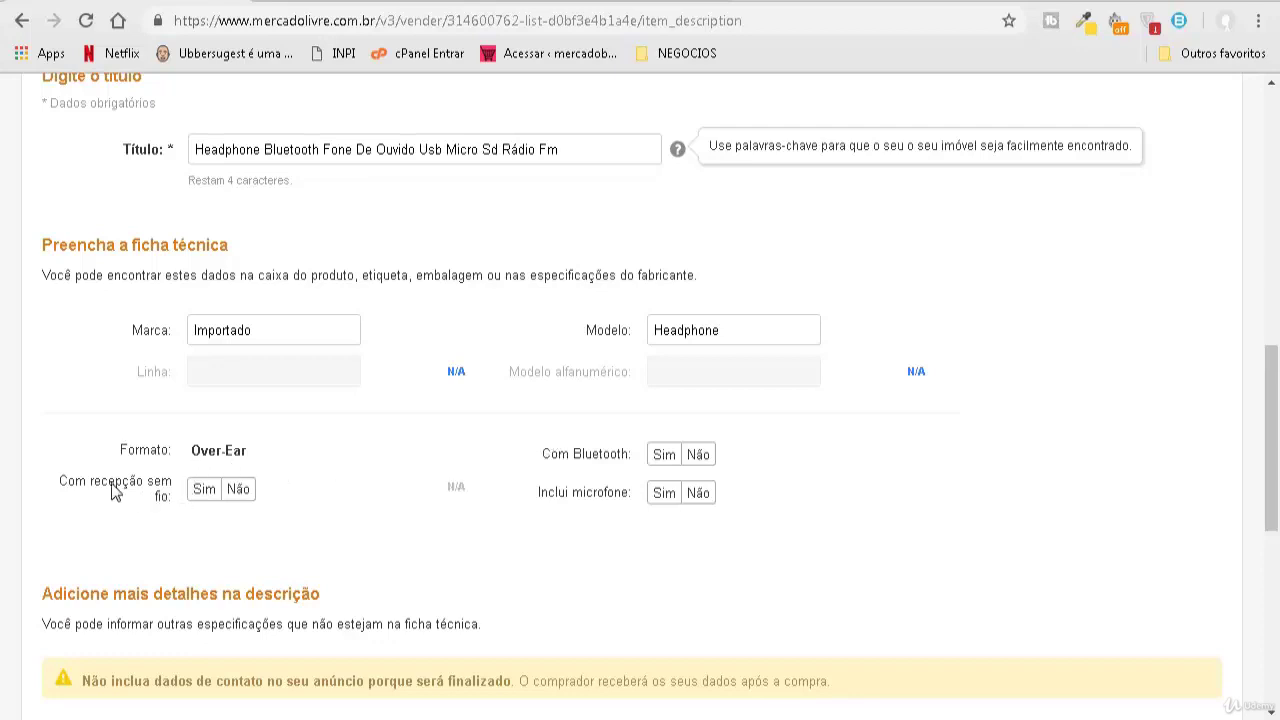
Step: Set wireless reception to Sim, Bluetooth to Sim and included microphone to Não in the technical specifications
left_click(201, 494)
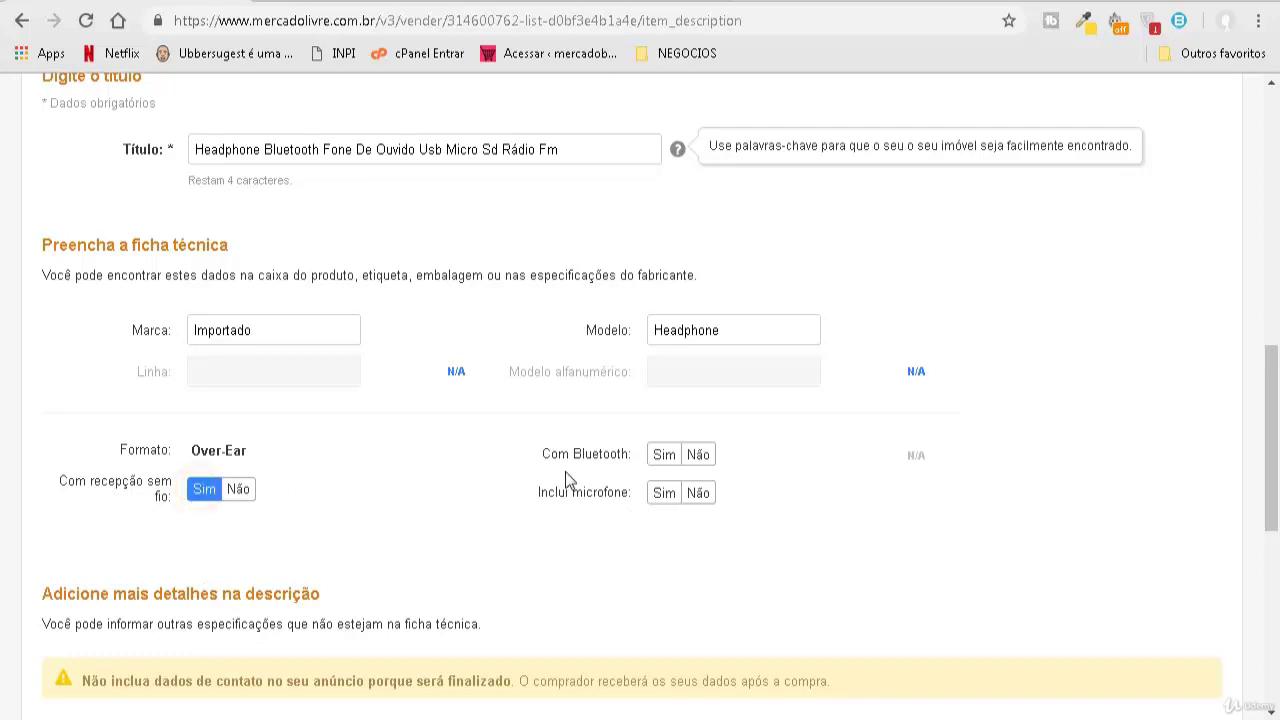
left_click(664, 456)
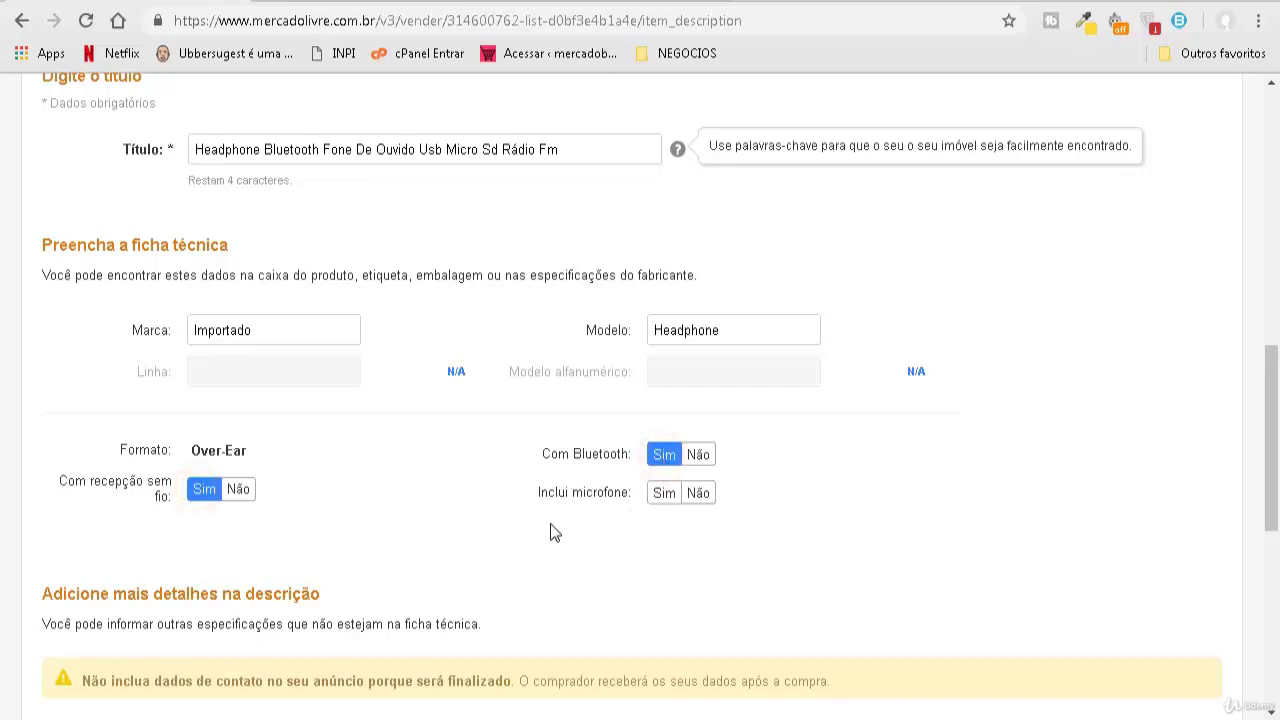
scroll(550, 523, "down", 1)
left_click(697, 392)
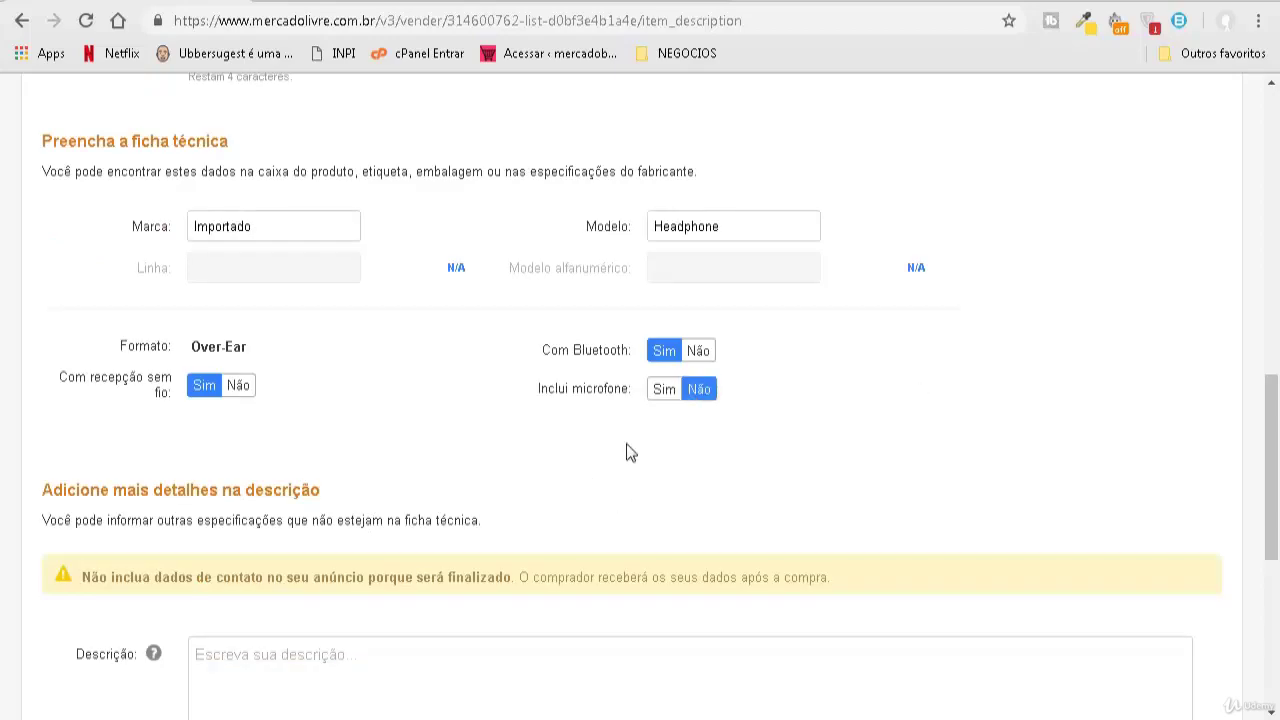
Step: Copy the product description text from the untitled Notepad document and paste it into the listing's Descrição field
scroll(188, 434, "down", 2)
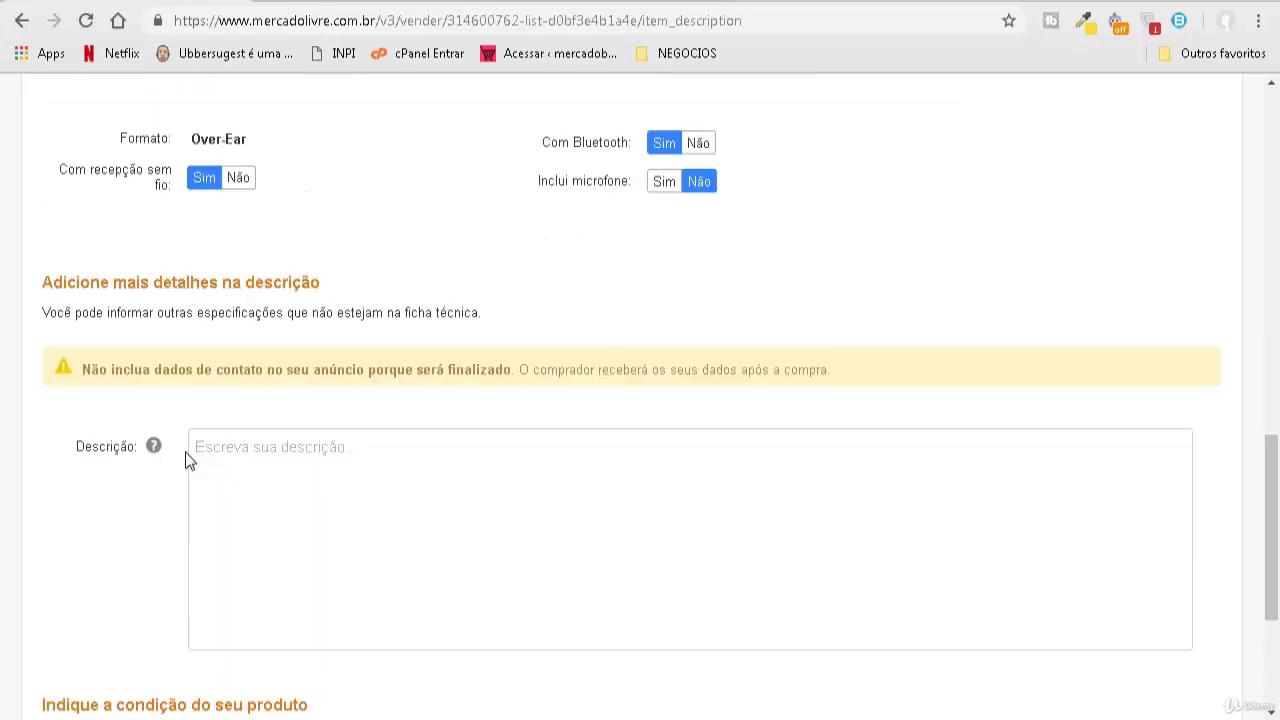
left_click_drag(60, 279, 347, 297)
scroll(275, 430, "down", 1)
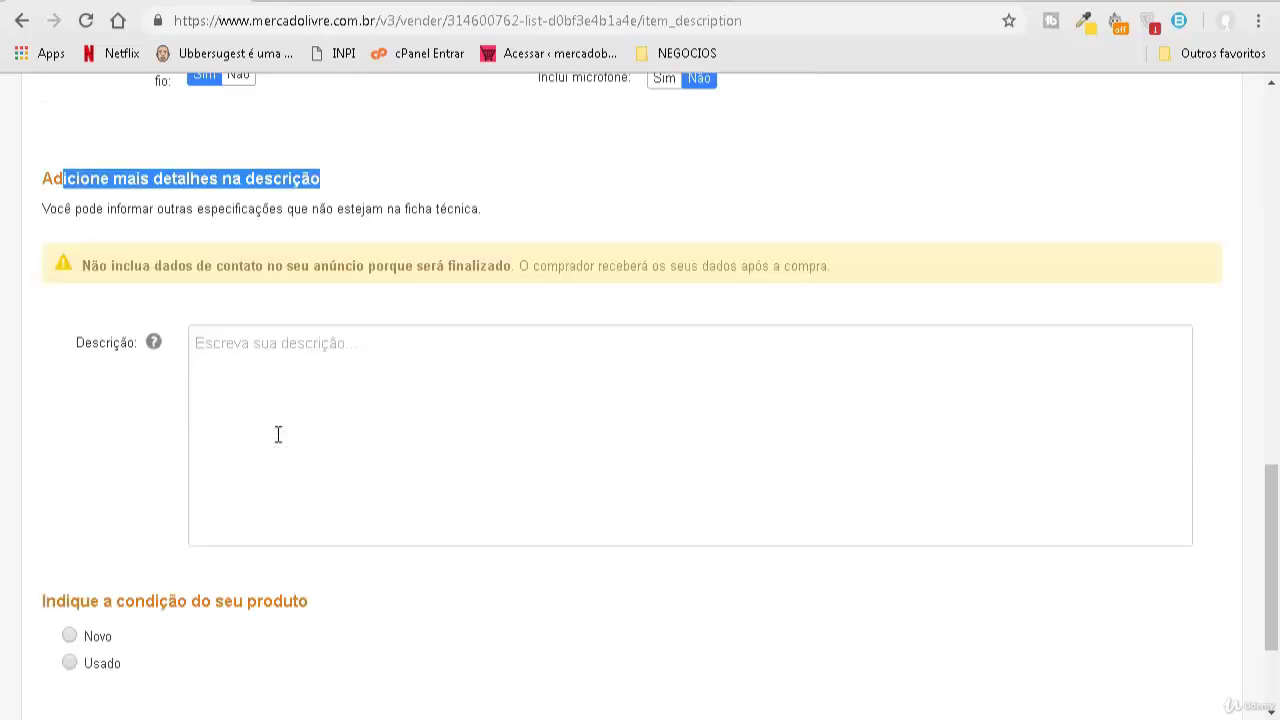
left_click(278, 344)
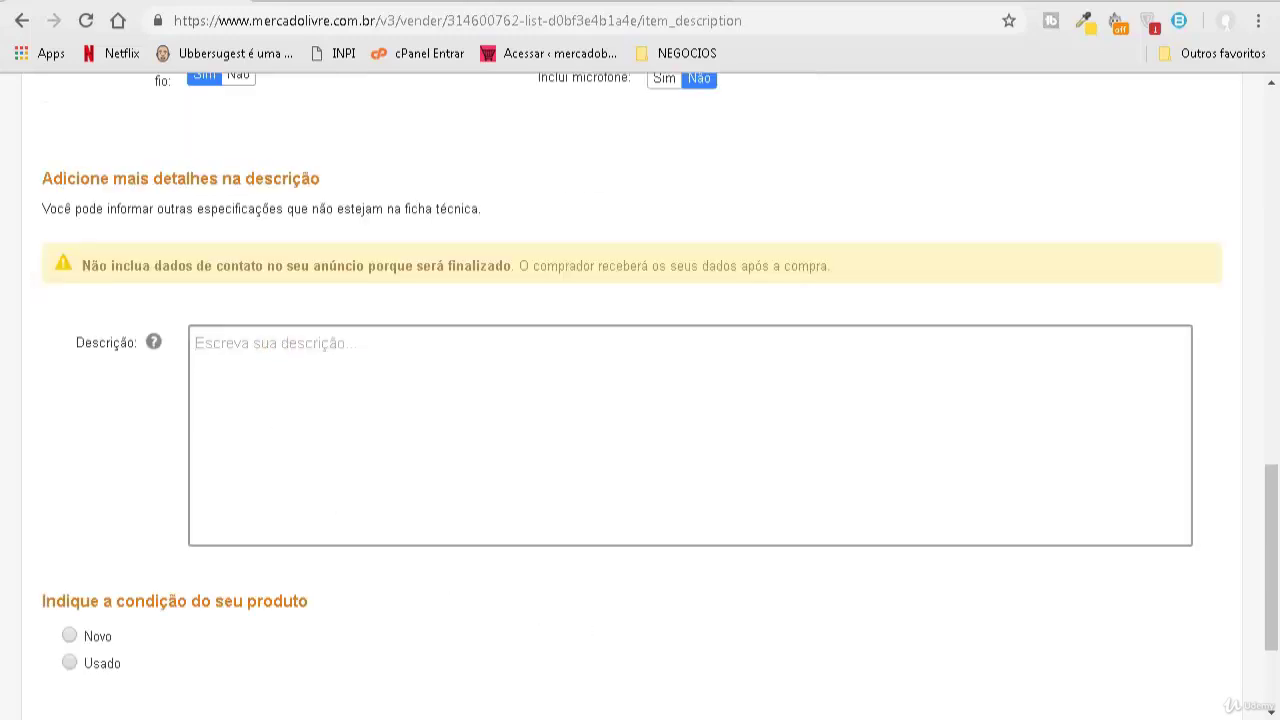
left_click(761, 716)
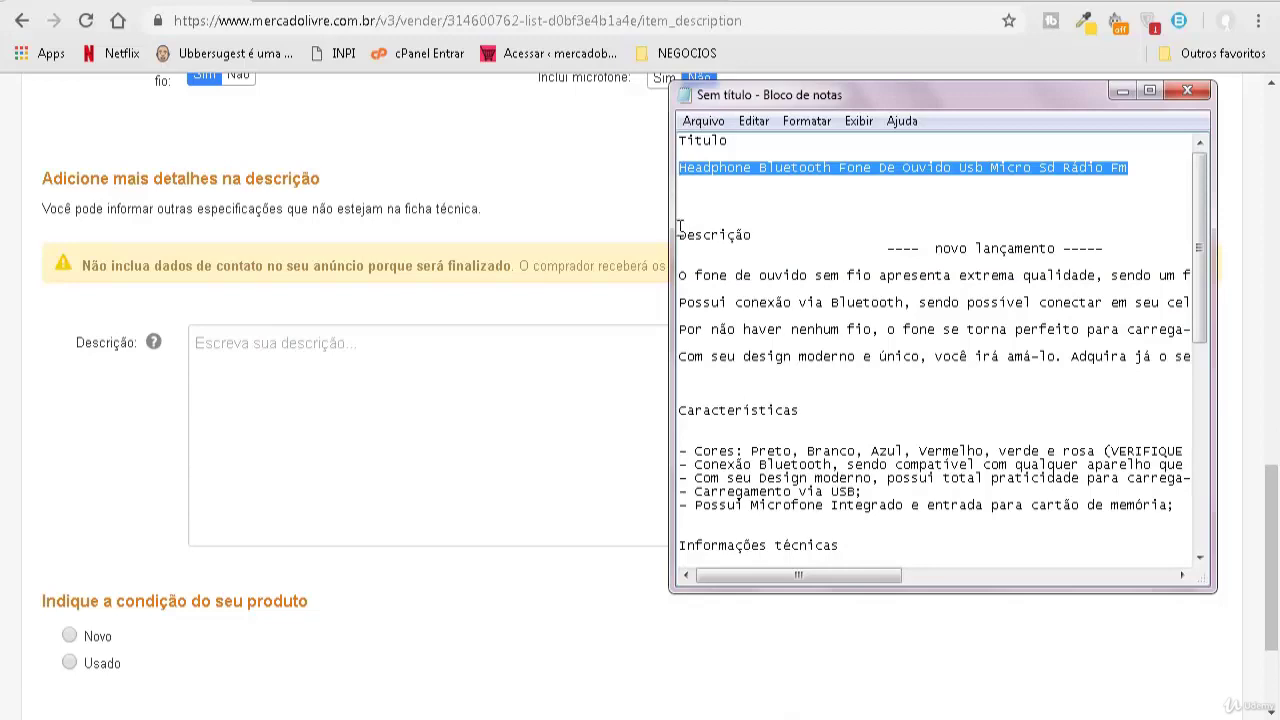
left_click_drag(679, 230, 934, 551)
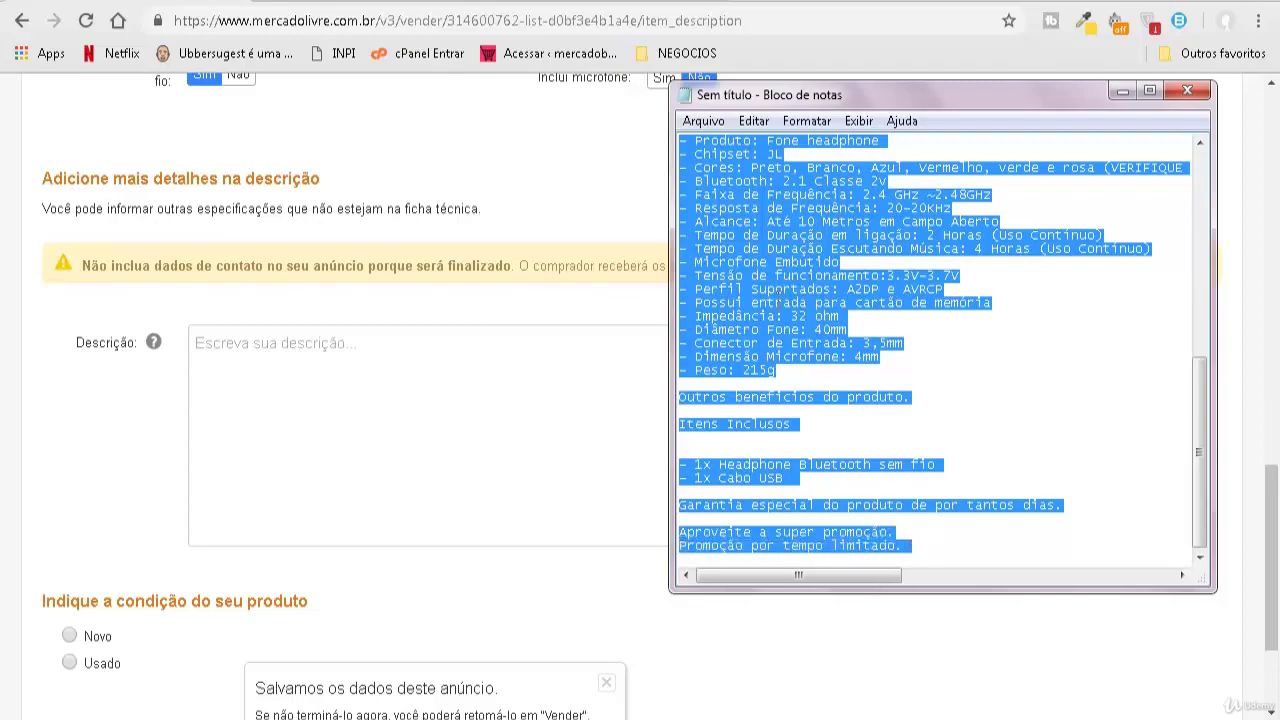
right_click(790, 290)
left_click(860, 361)
left_click(1126, 92)
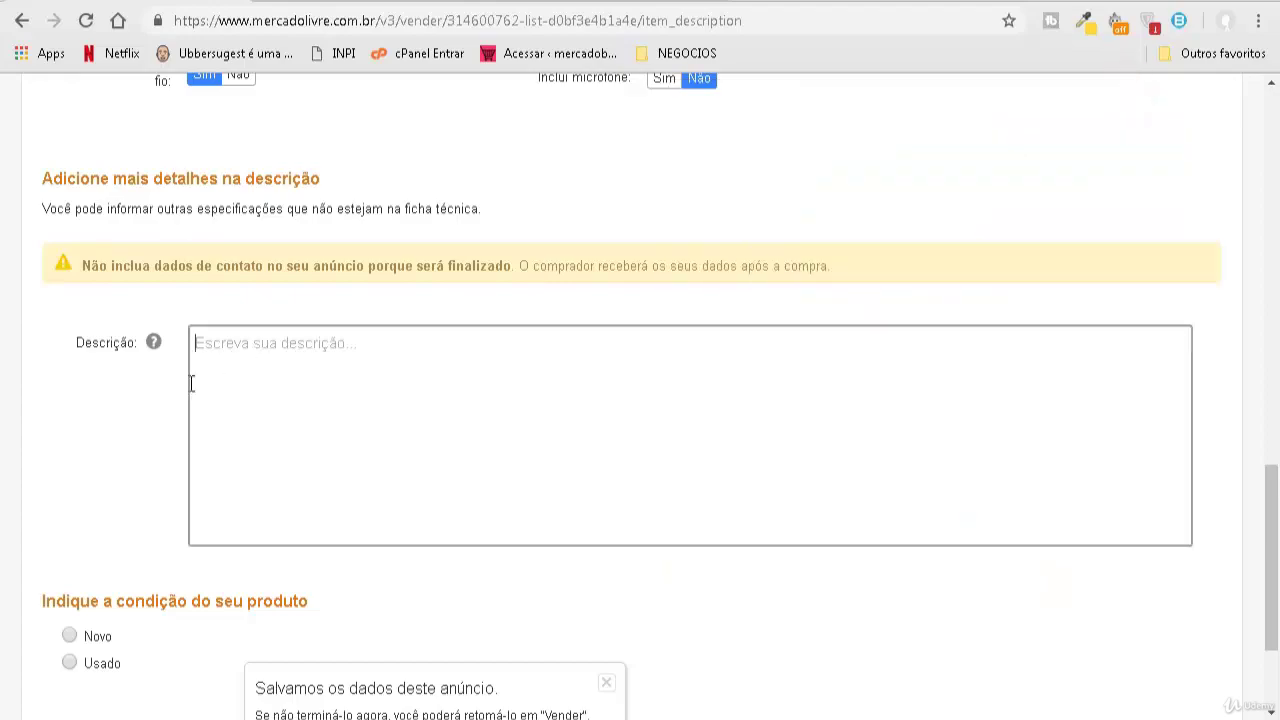
right_click(244, 366)
left_click(332, 486)
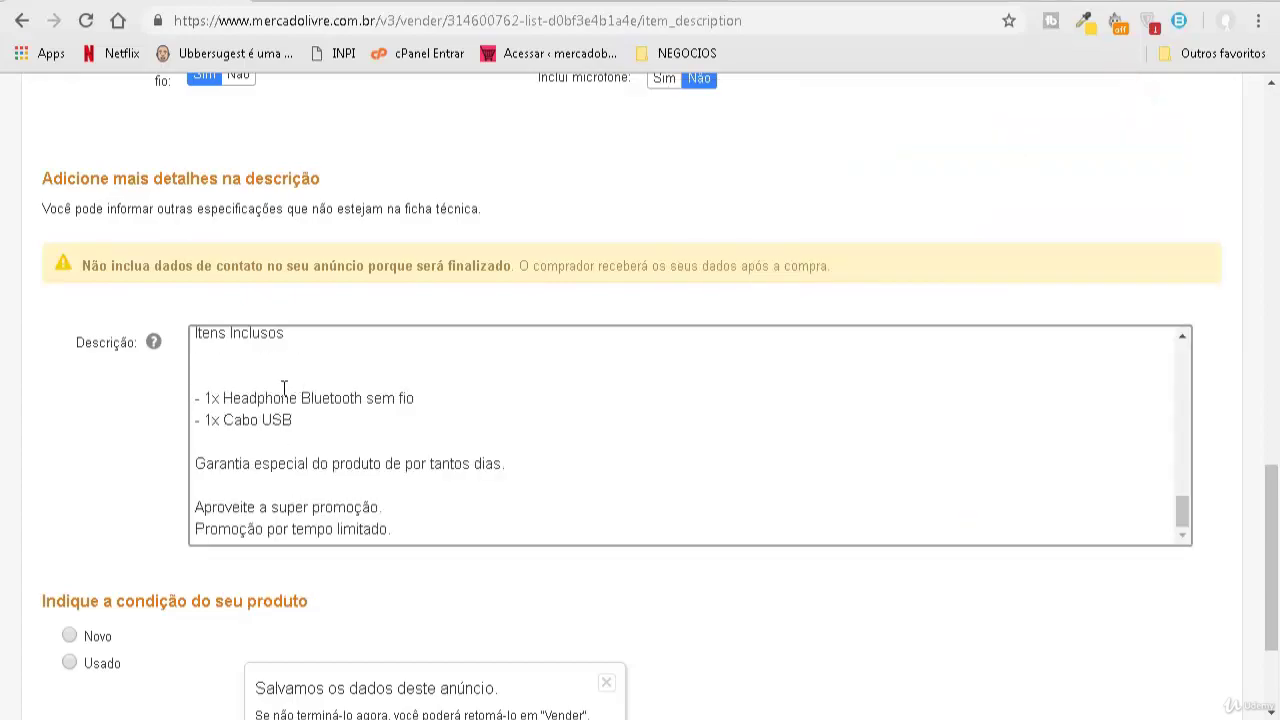
Step: Review the pasted description from the introduction through the characteristics, technical information and included items
scroll(284, 387, "up", 10)
scroll(182, 380, "down", 3)
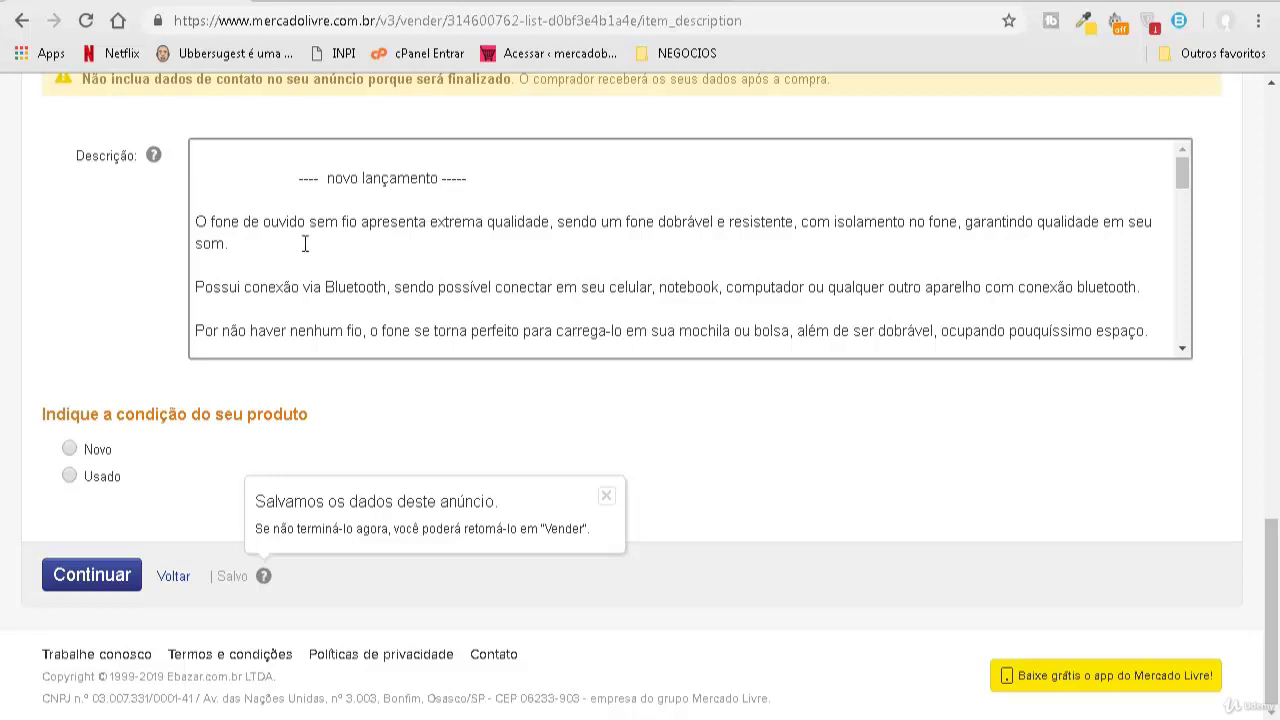
left_click_drag(1180, 178, 1179, 219)
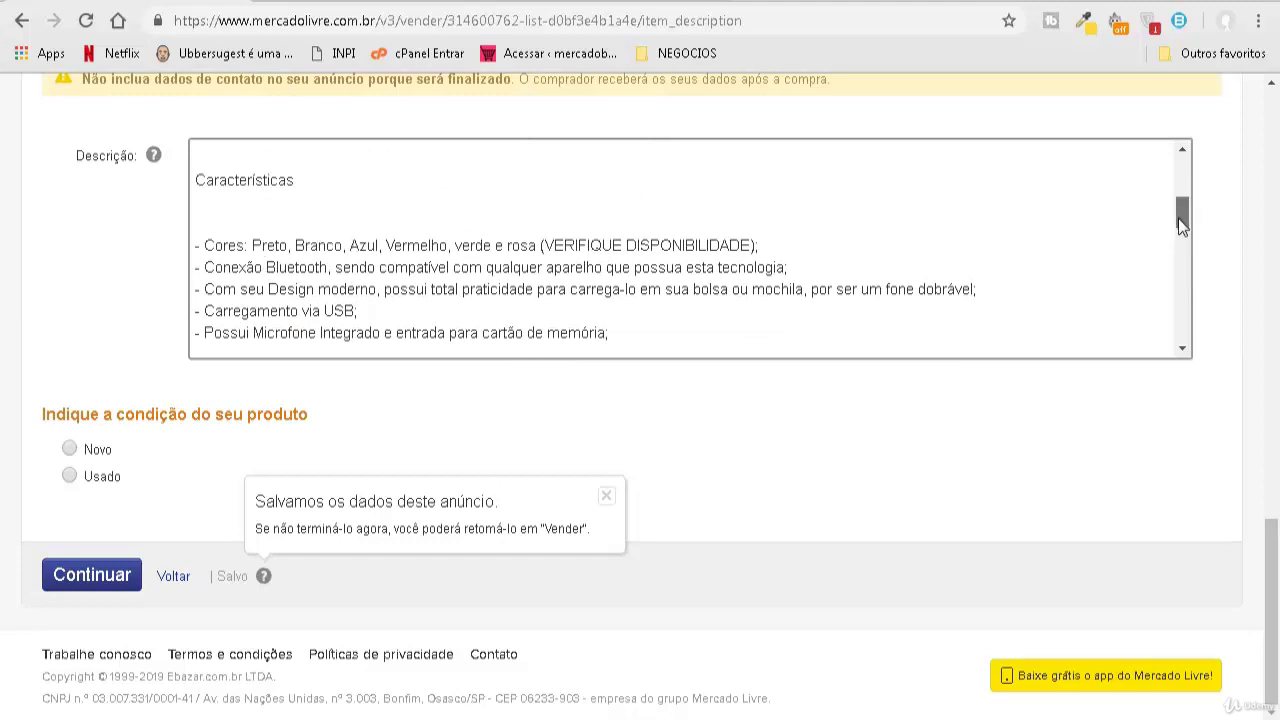
left_click_drag(1178, 218, 1178, 247)
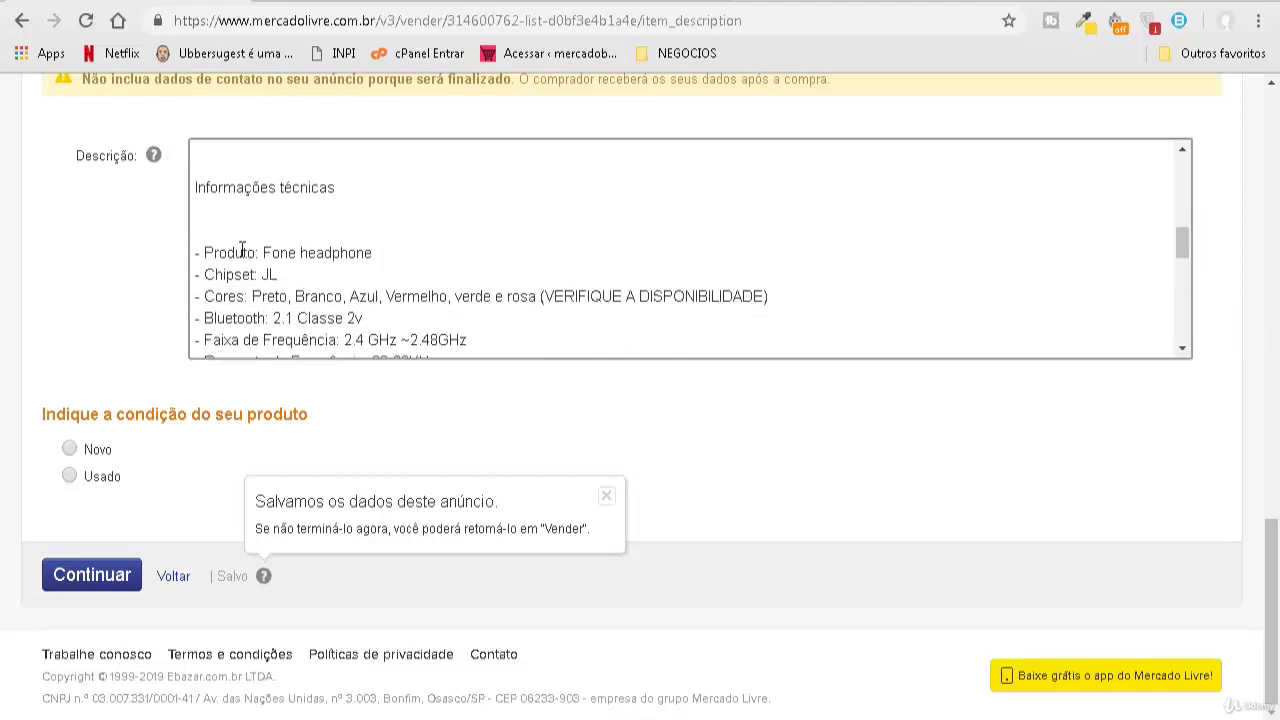
left_click_drag(196, 192, 328, 188)
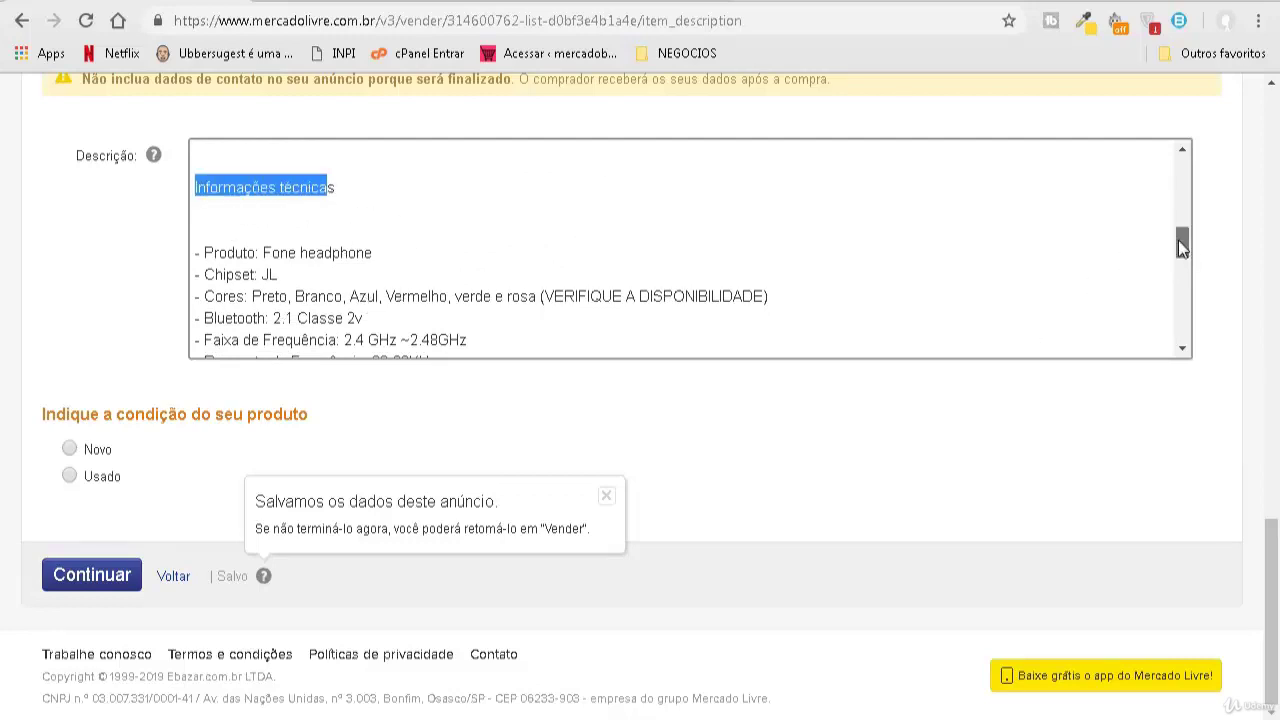
left_click_drag(1178, 240, 1179, 304)
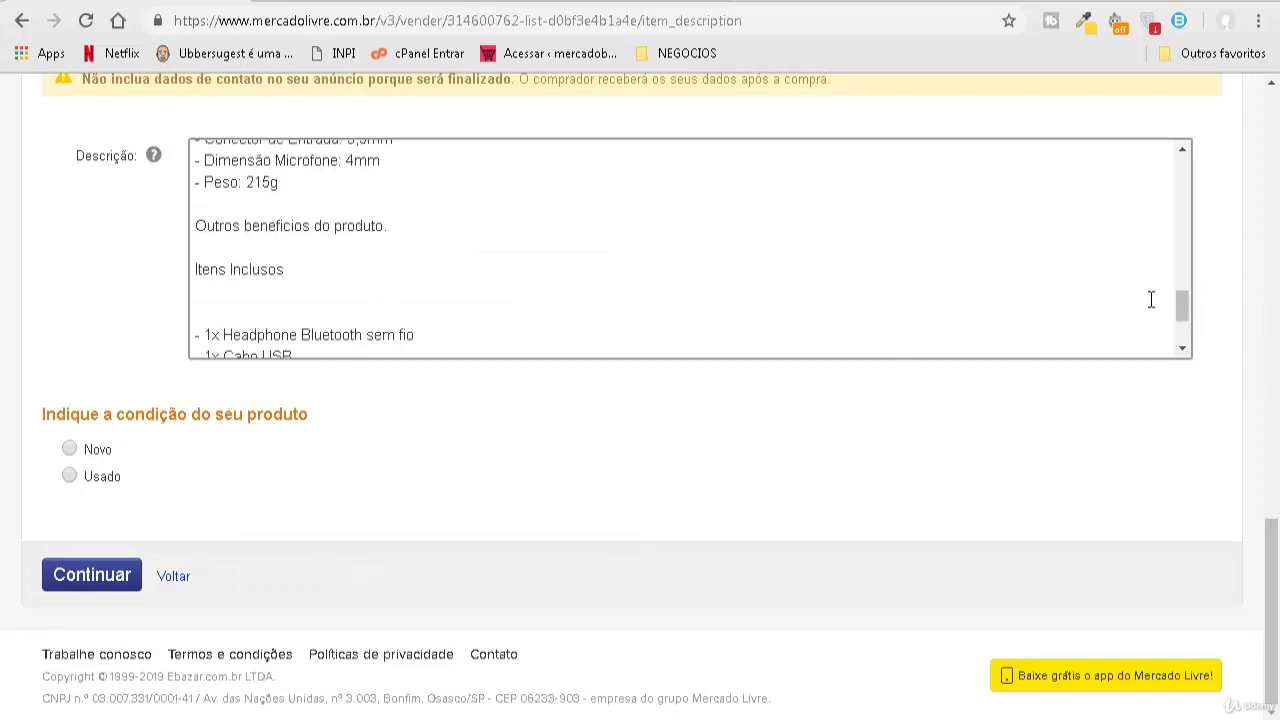
left_click_drag(1179, 306, 1181, 348)
scroll(402, 300, "up", 15)
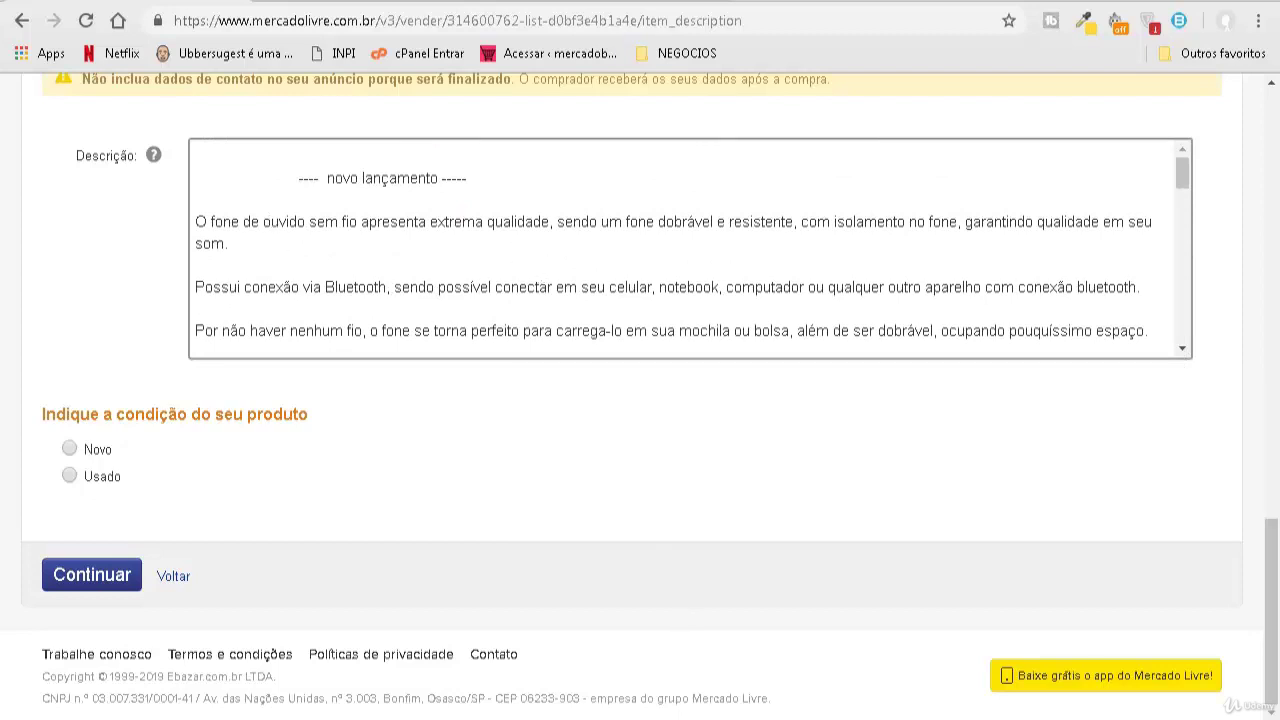
Step: Switch to gatilhos mentais.pdf in Adobe Acrobat, go to its first page and return to the listing's description
left_click(705, 630)
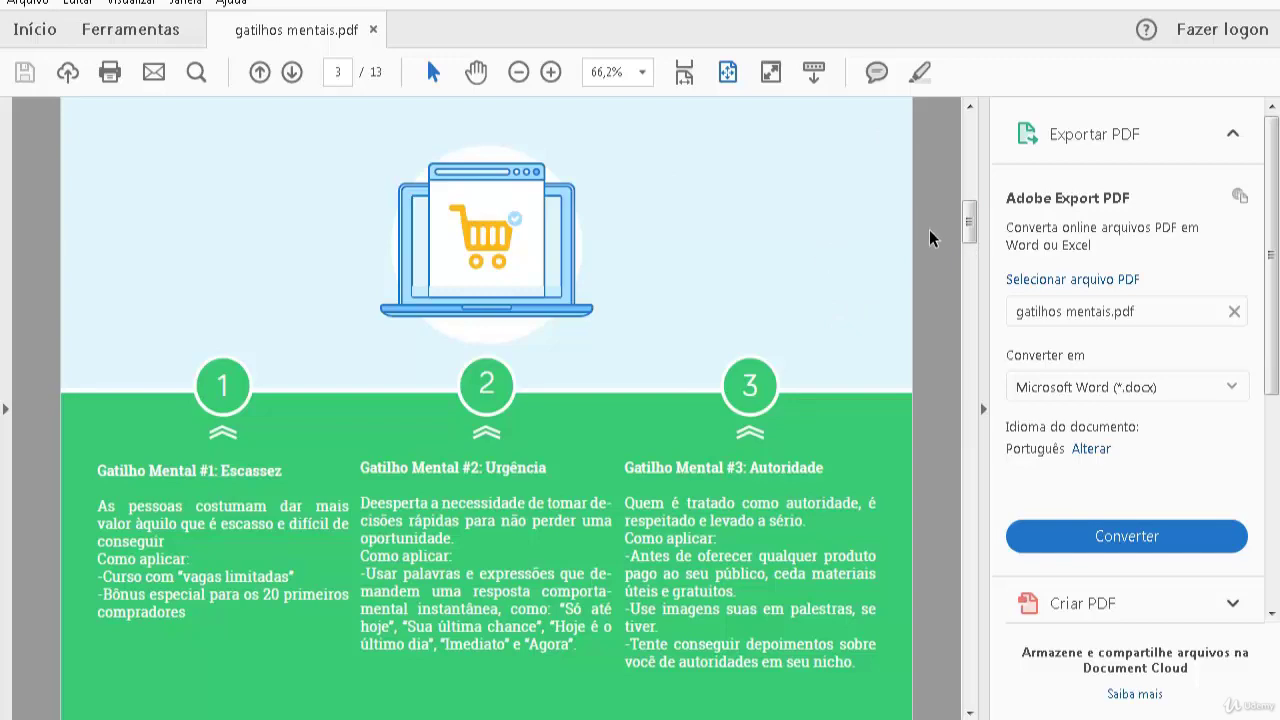
left_click_drag(972, 232, 968, 152)
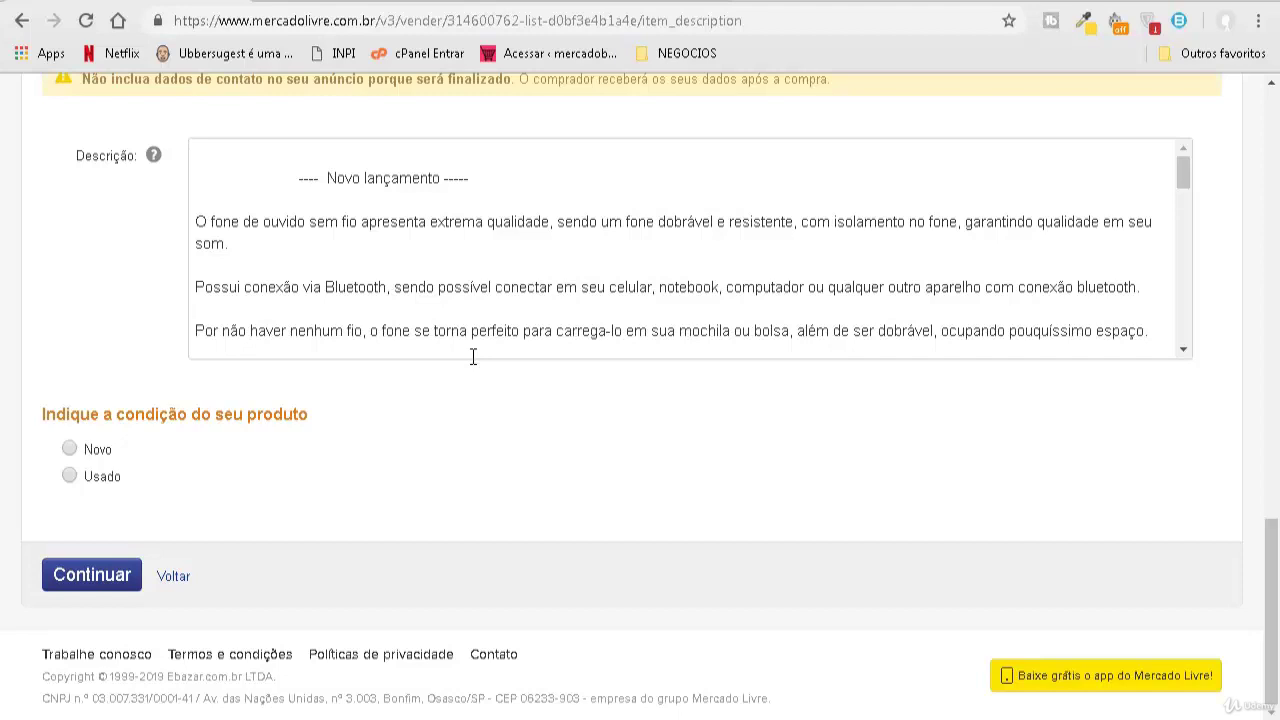
left_click(473, 357)
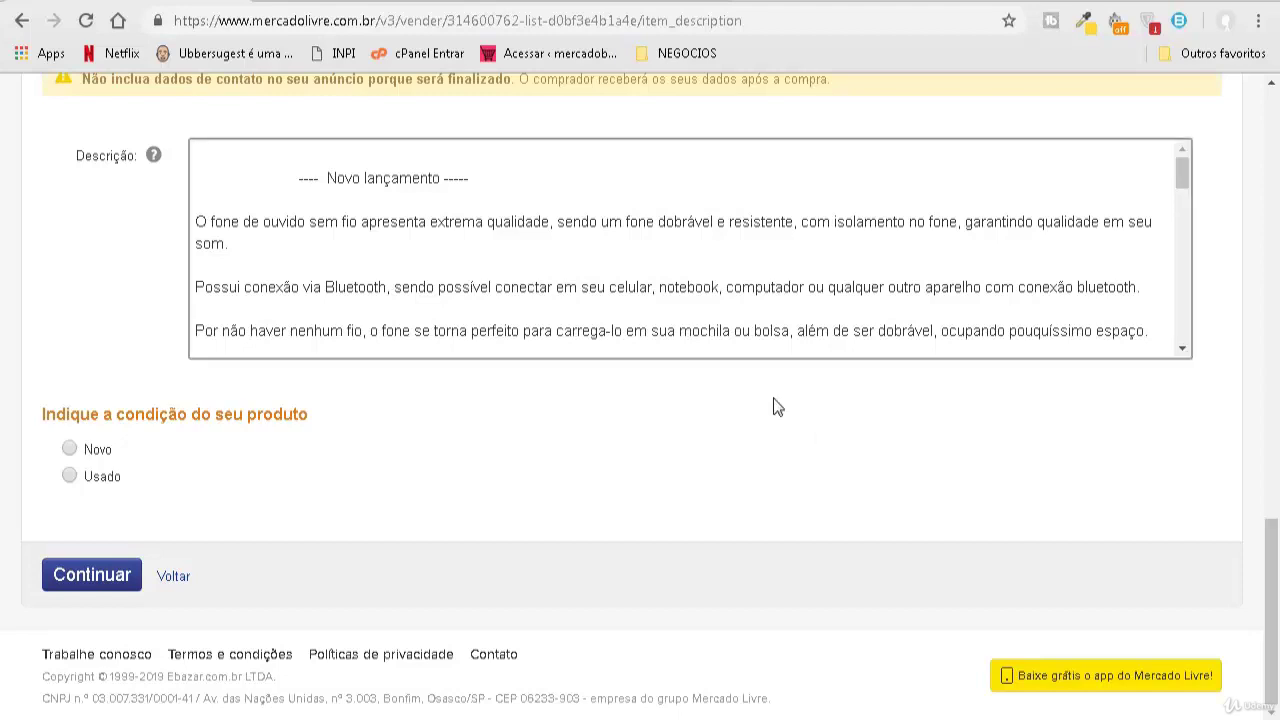
Step: Switch back to gatilhos mentais.pdf, browse the mental triggers and select the heading "Gatilho Mental #8: Novidade" on page 5
left_click(527, 196)
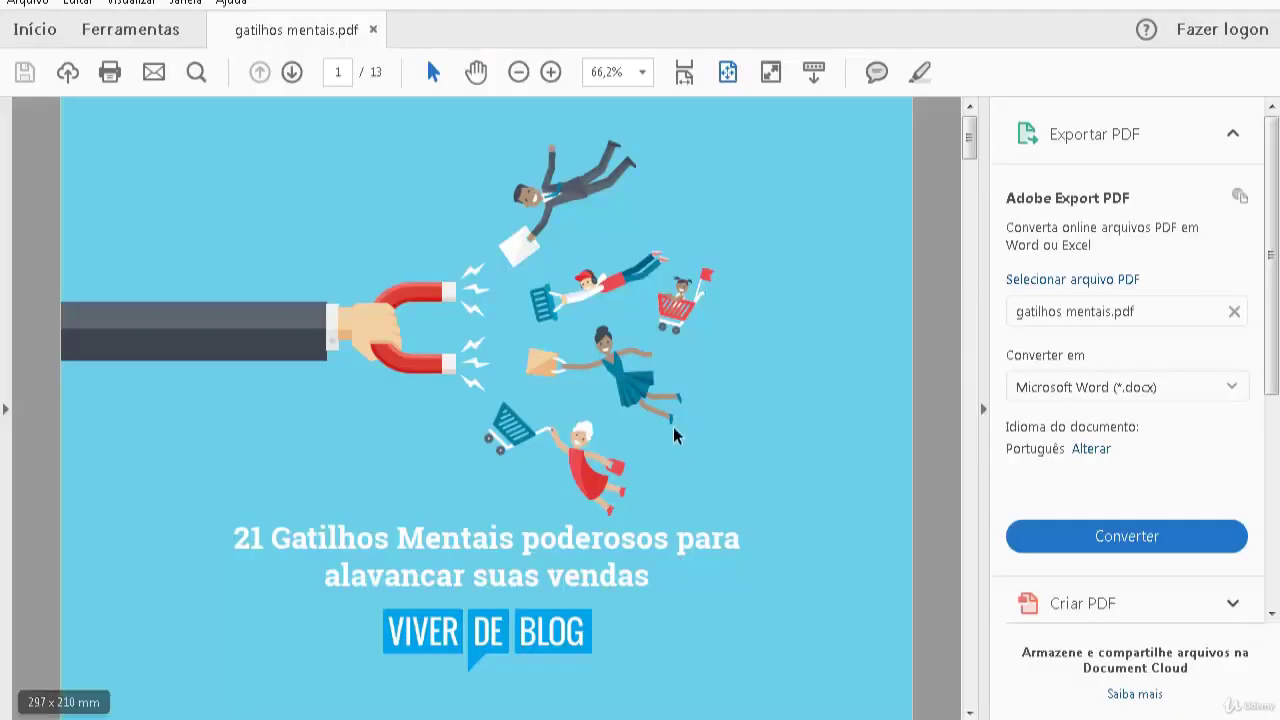
scroll(674, 420, "down", 15)
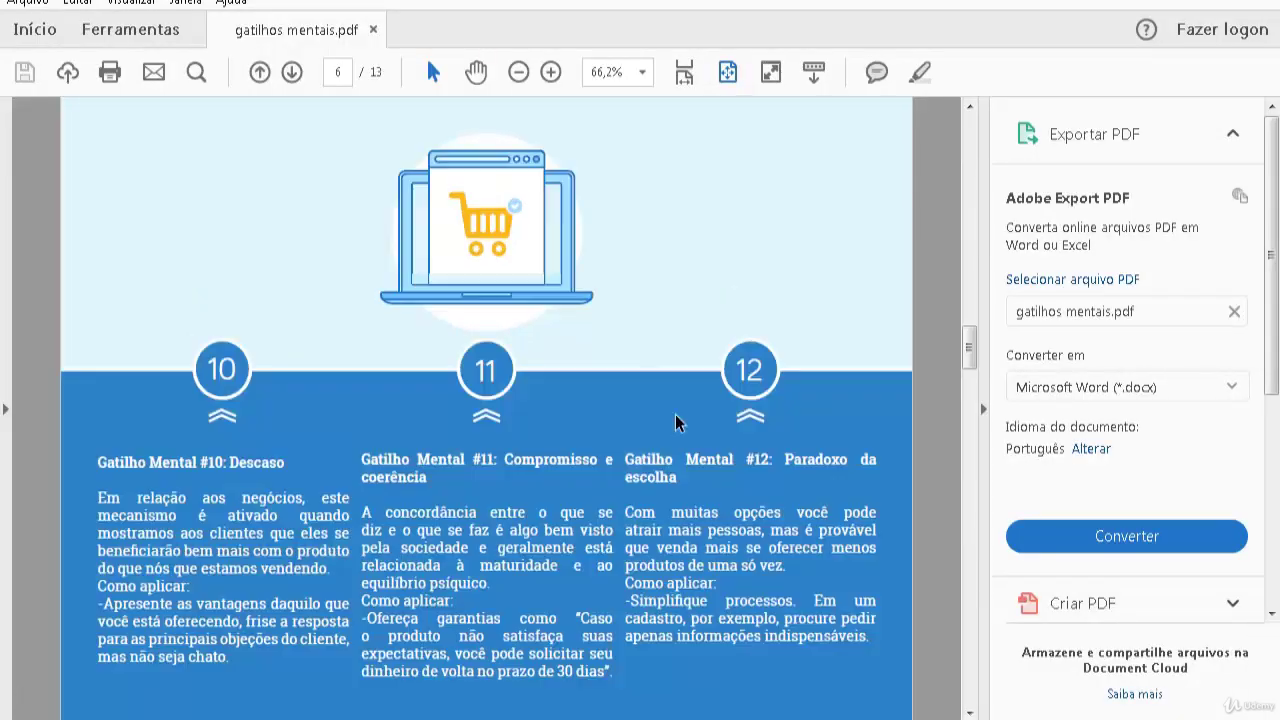
scroll(654, 513, "up", 10)
scroll(654, 513, "down", 10)
scroll(374, 412, "up", 5)
left_click_drag(360, 410, 533, 425)
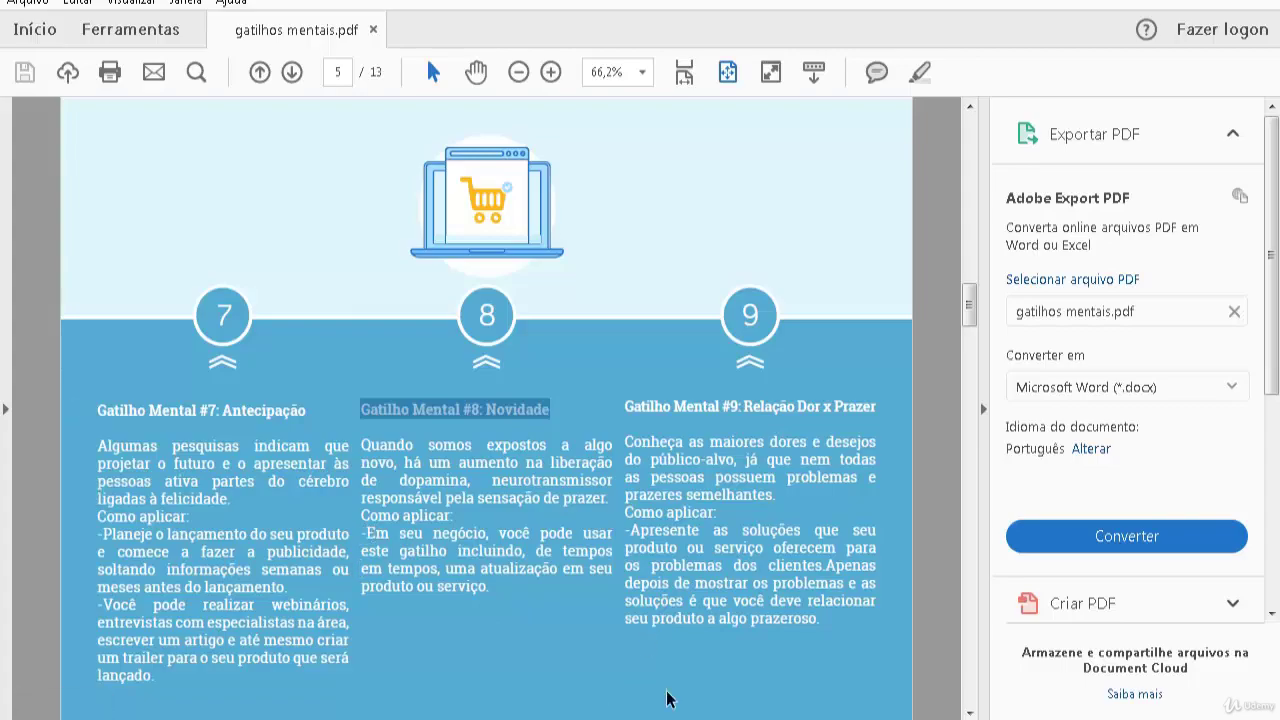
Step: Return to the listing and review the Descrição text from the introduction through "Outros beneficios do produto" and "Itens Inclusos" to the closing lines
left_click(700, 715)
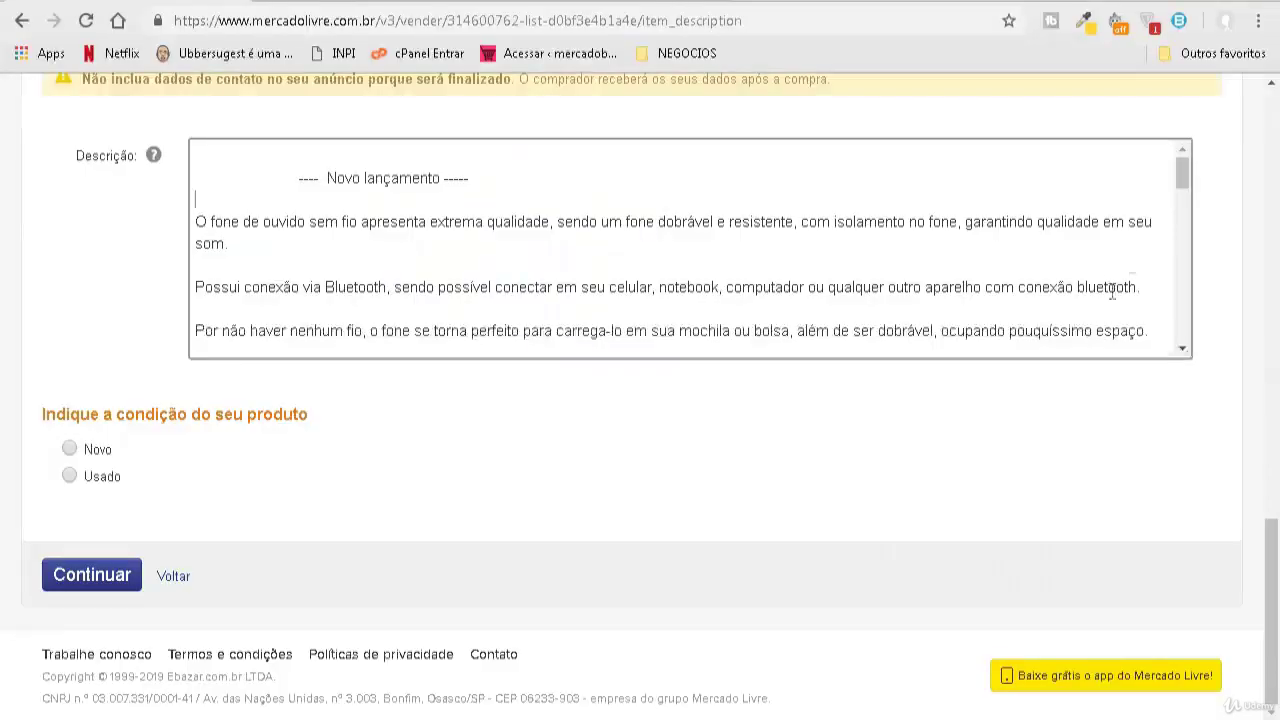
left_click(198, 228)
mouse_move(1182, 183)
left_mouse_down()
mouse_move(1181, 201)
mouse_move(1182, 188)
left_mouse_up()
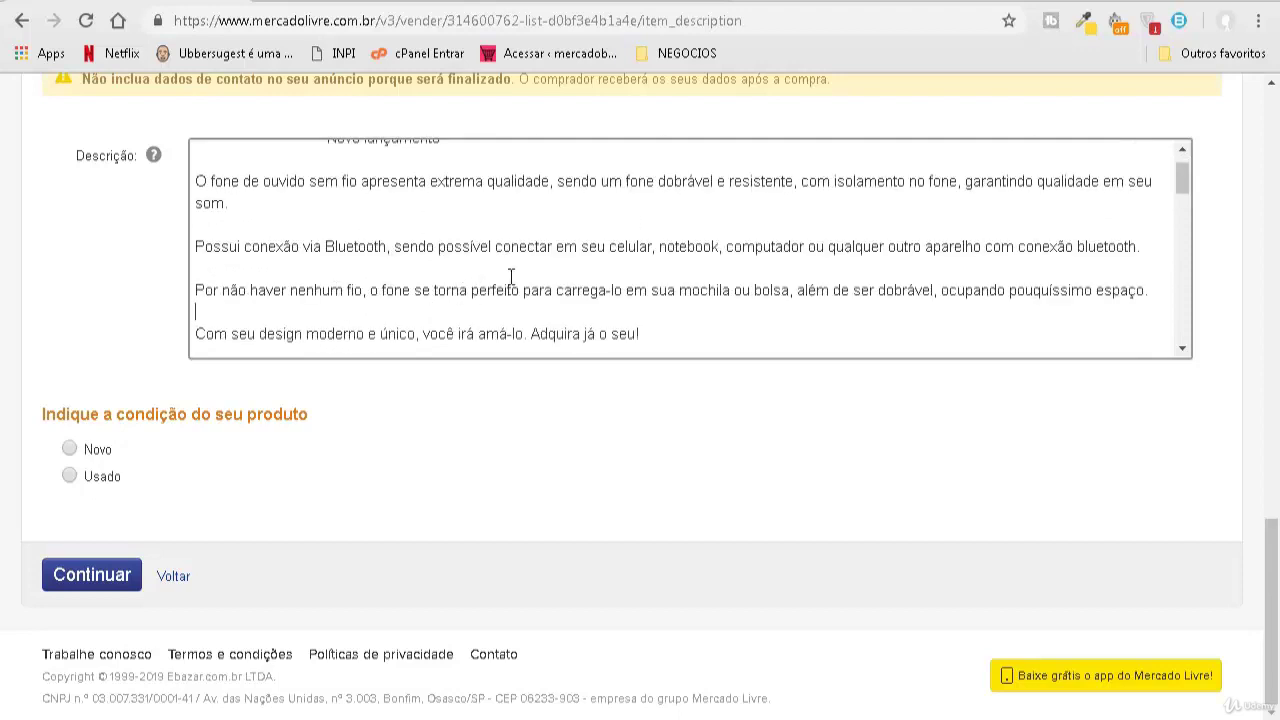
left_click_drag(531, 291, 623, 291)
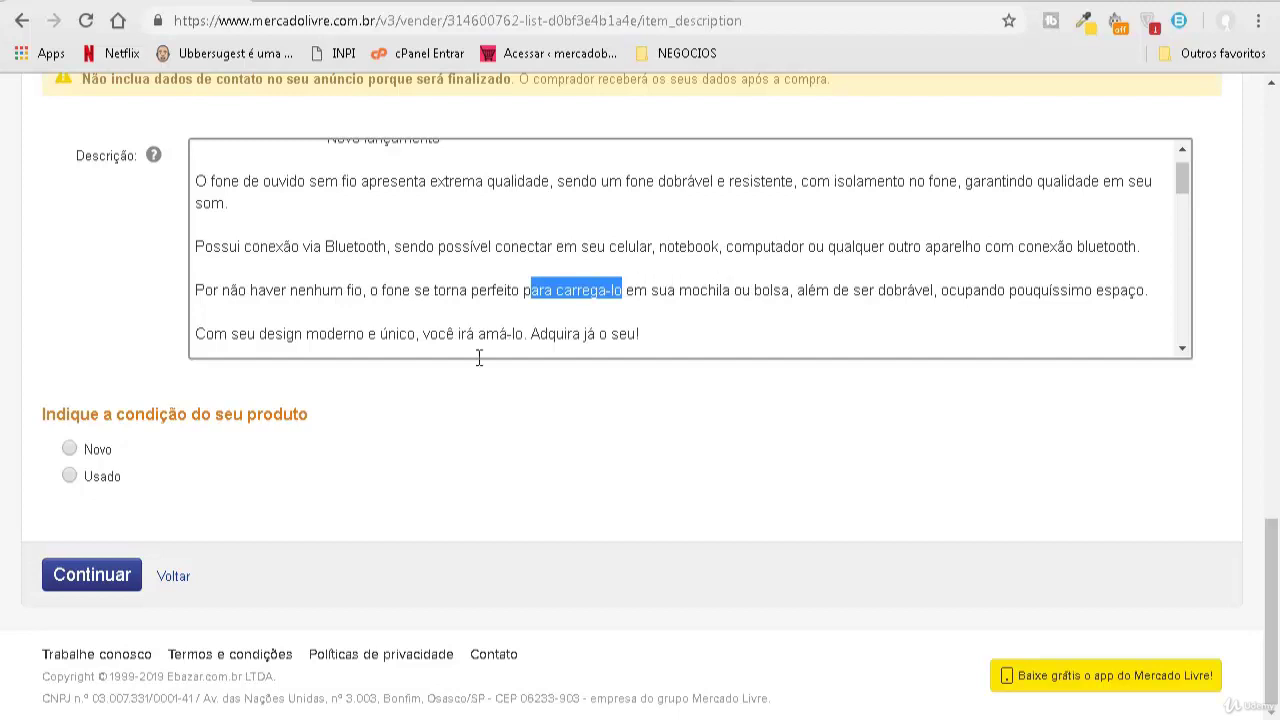
scroll(271, 289, "down", 5)
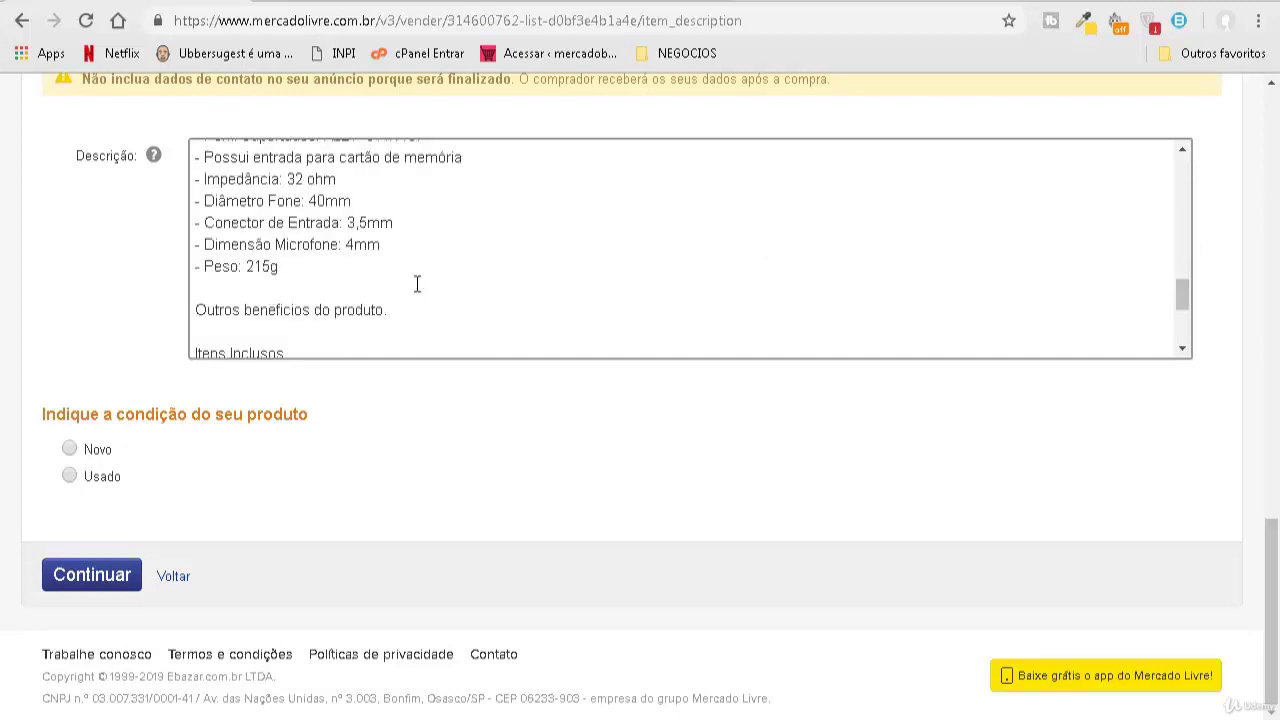
left_click_drag(194, 310, 419, 312)
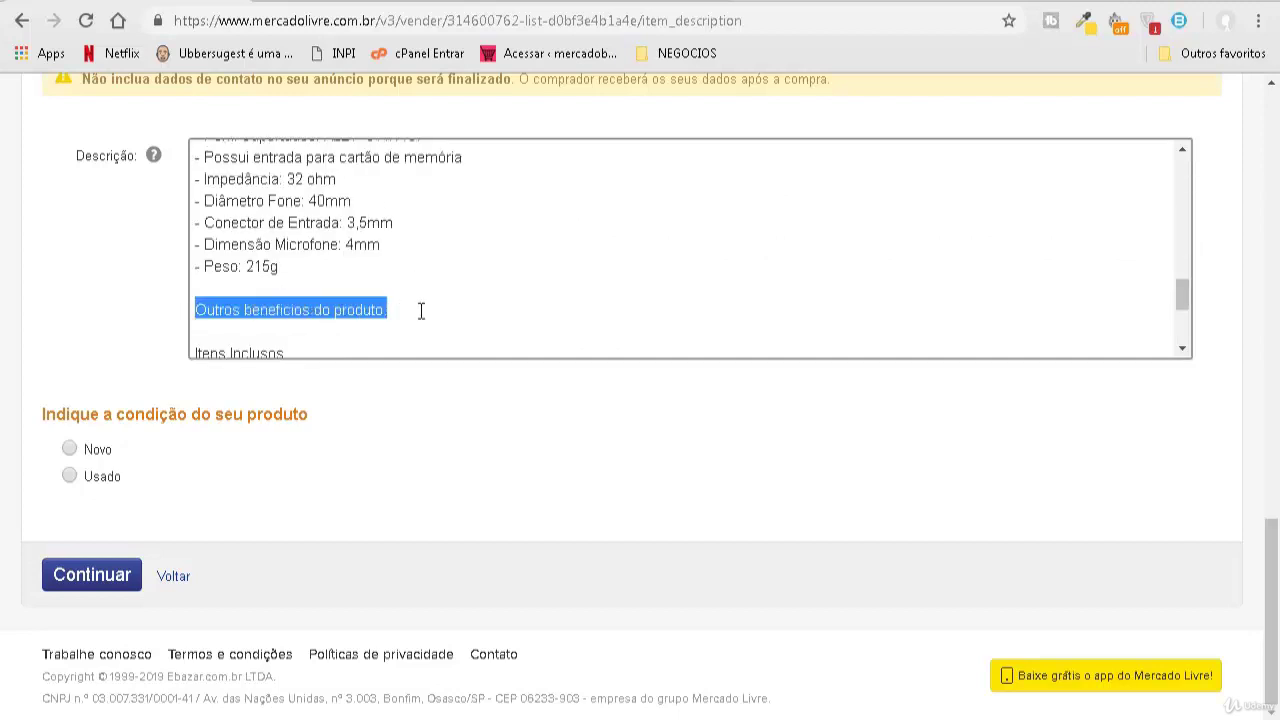
scroll(419, 312, "down", 2)
left_click_drag(190, 251, 343, 251)
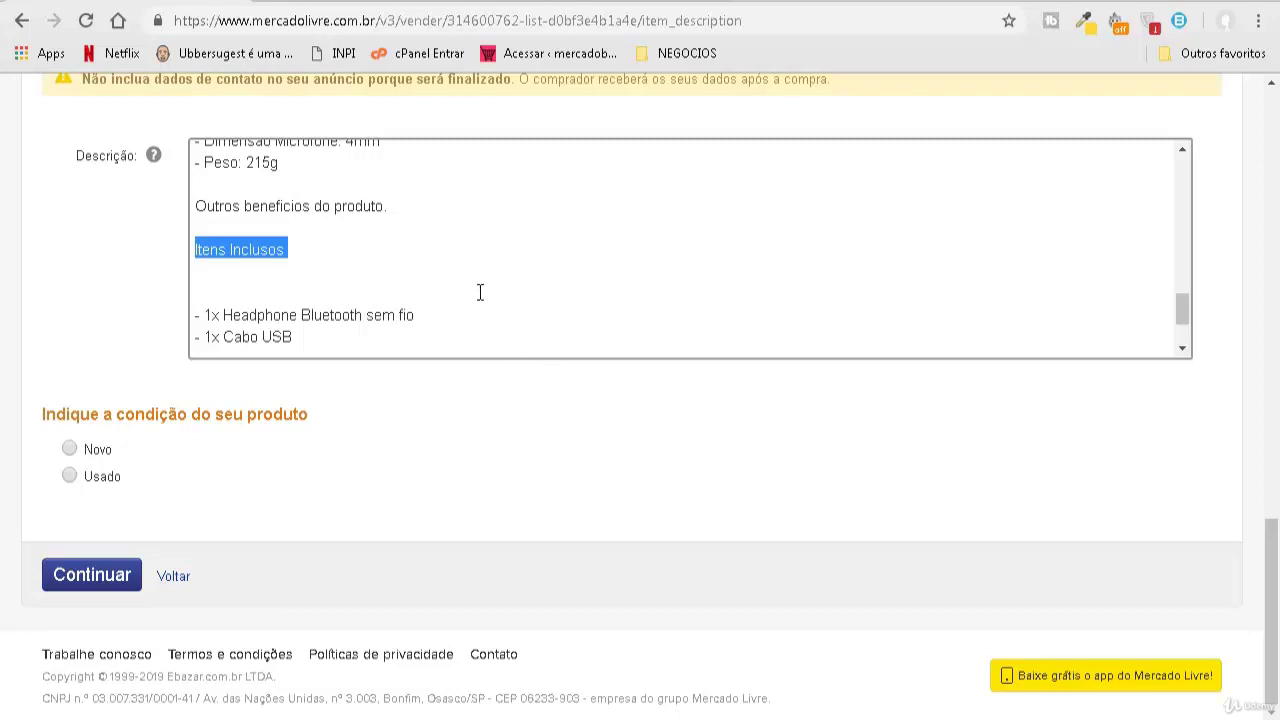
scroll(465, 296, "down", 1)
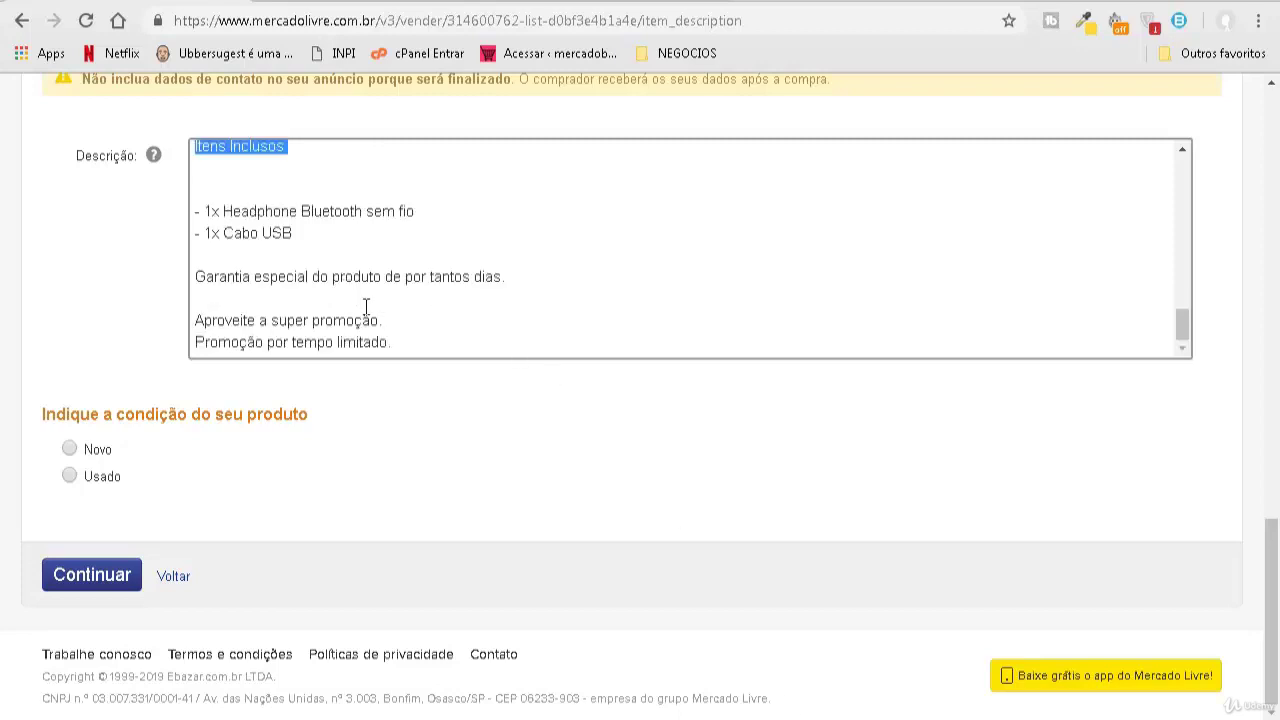
Step: Correct the warranty sentence in the description to read "Garantia especial do produto por tantos dias."
left_click_drag(196, 278, 518, 279)
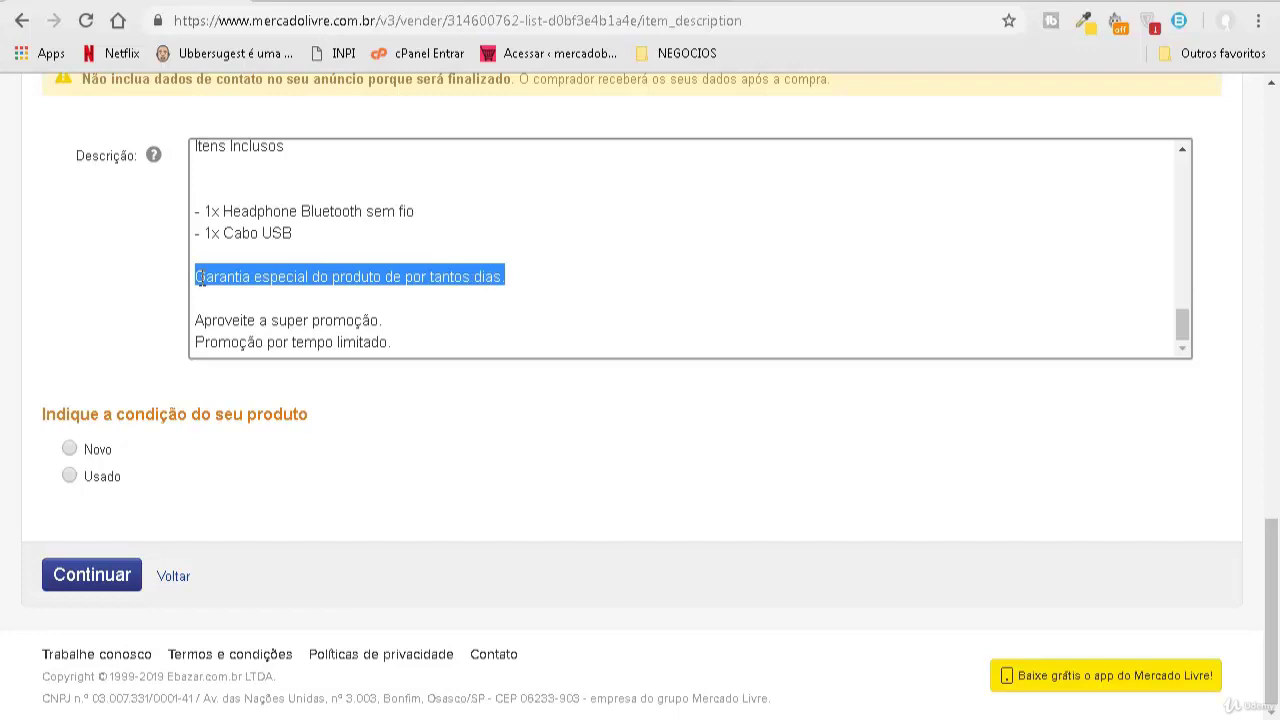
left_click(407, 280)
key("BackSpace")
key("BackSpace")
key("BackSpace")
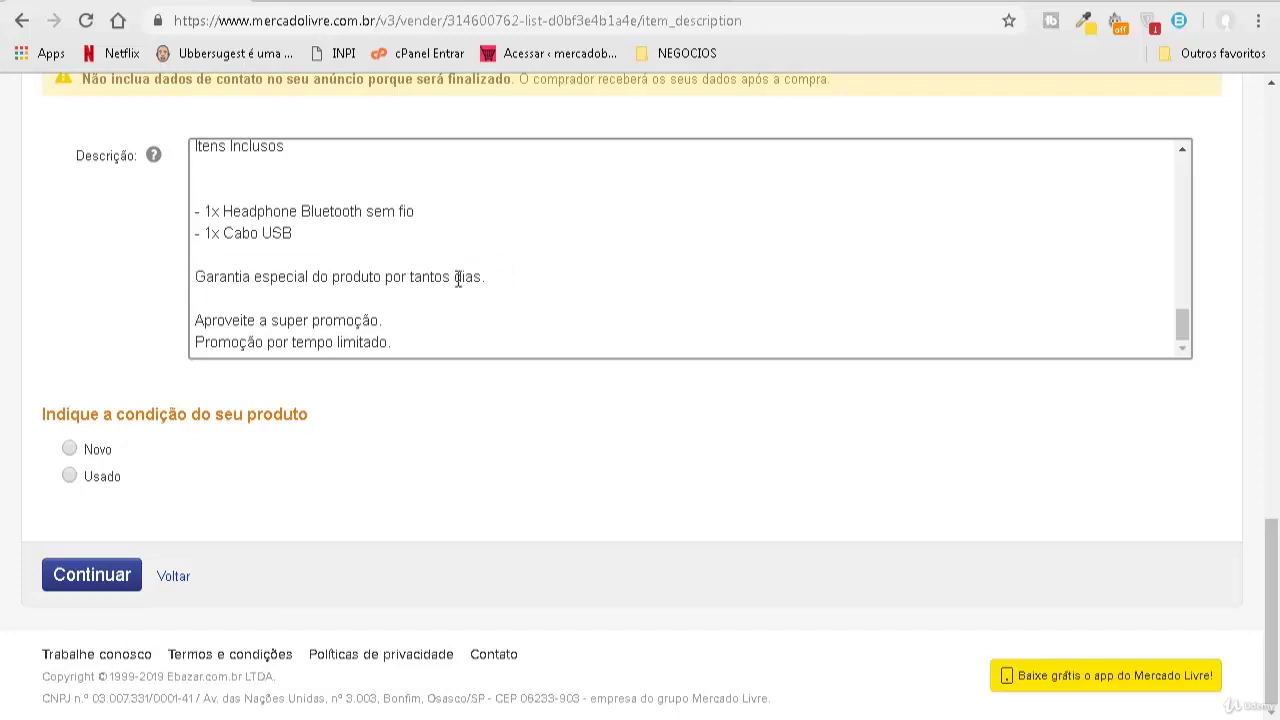
Step: Switch to gatilhos mentais.pdf, highlight the heading "Gatilho Mental #18: Garantia" on page 8 and return to the listing's description
left_click_drag(451, 277, 407, 277)
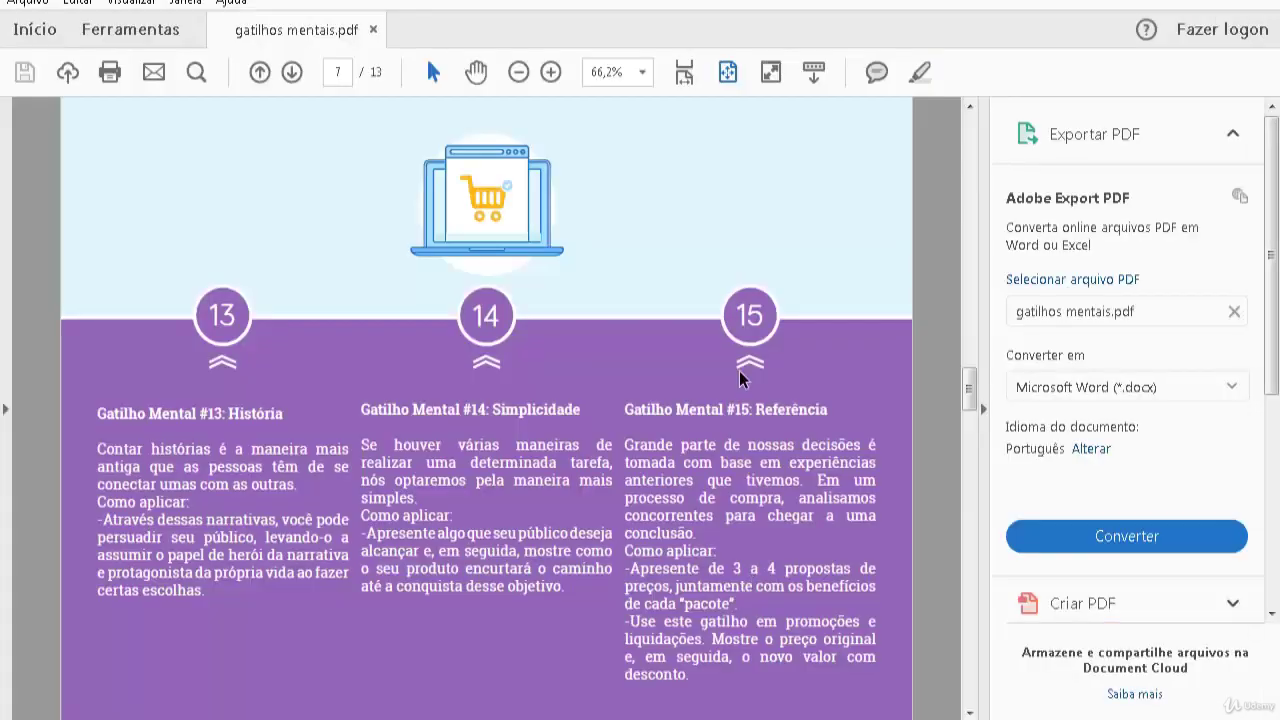
scroll(739, 371, "down", 3)
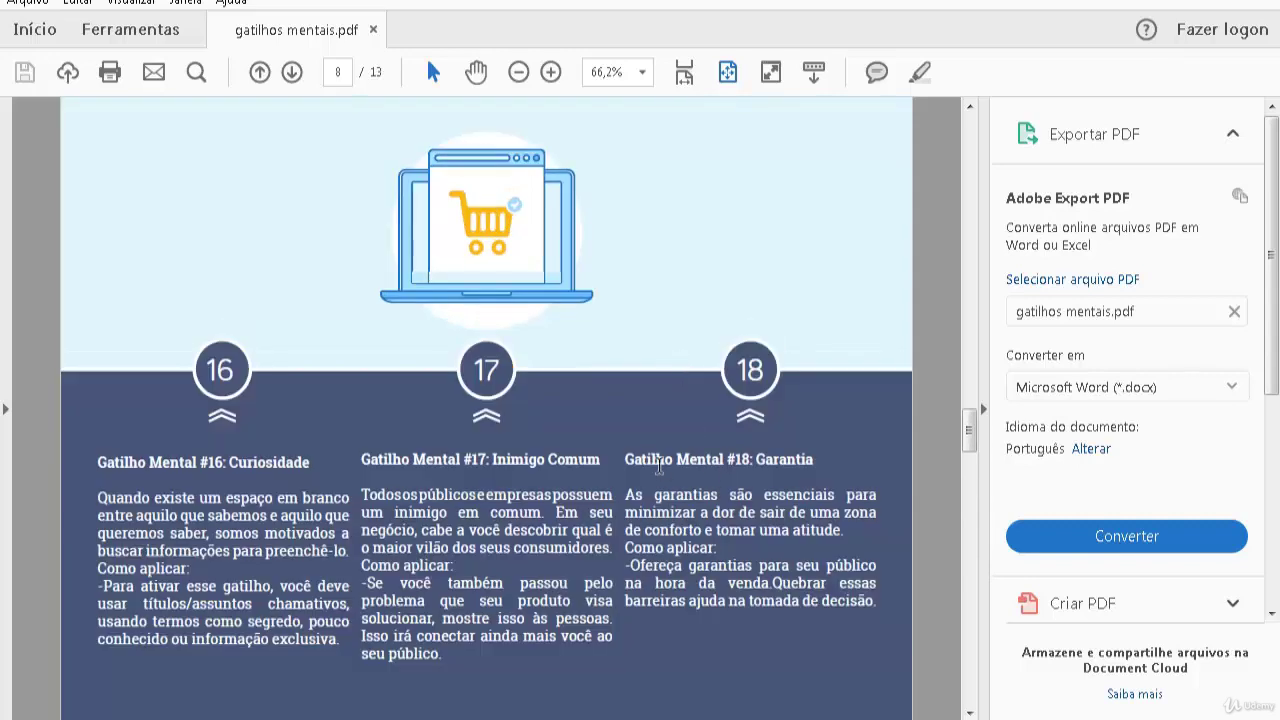
triple_click(636, 462)
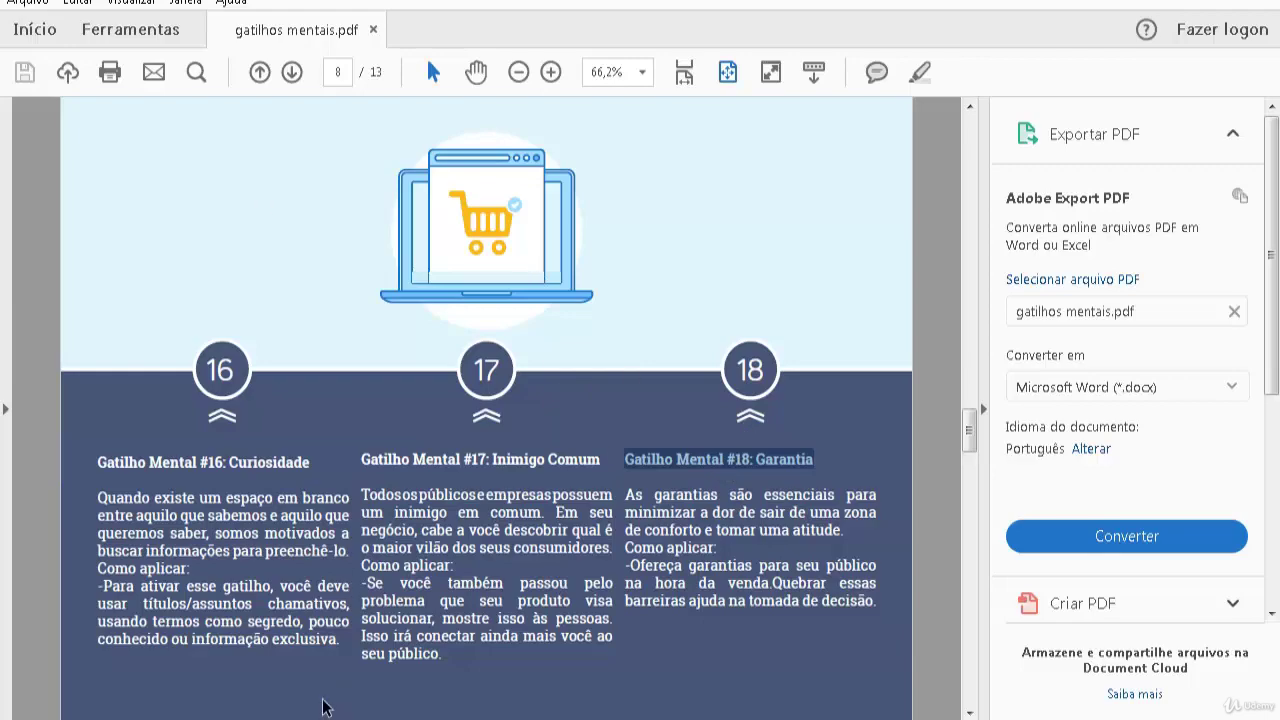
mouse_move(238, 719)
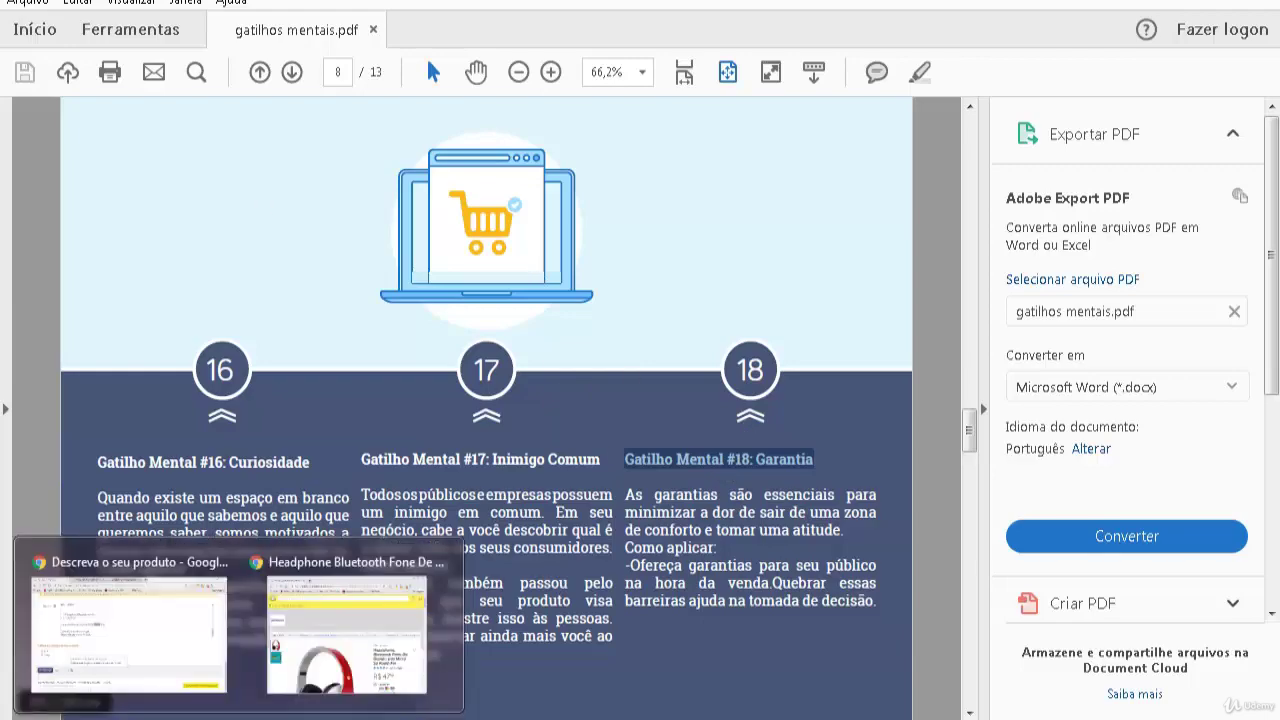
left_click(162, 625)
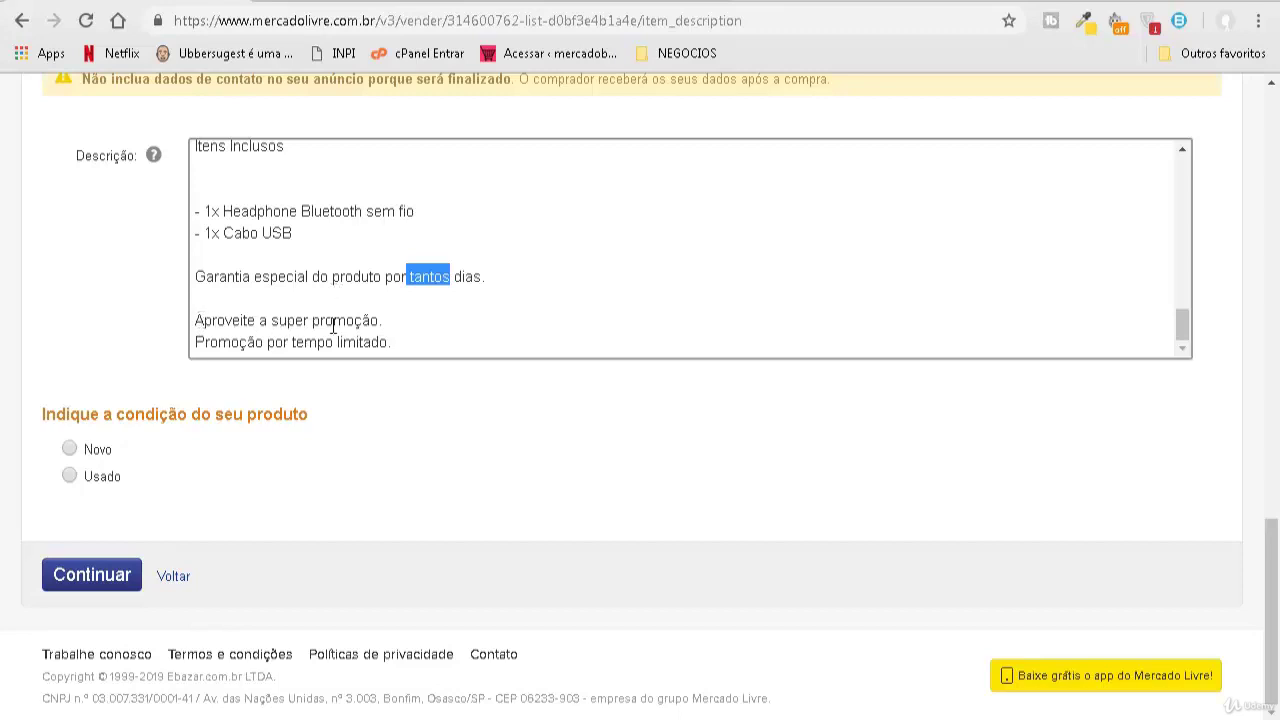
Step: Highlight the description's limited-time promotion line, compare it with "Gatilho Mental #1: Escassez" on page 3 of gatilhos mentais.pdf and return to the listing
left_click(195, 342)
left_click_drag(195, 342, 358, 342)
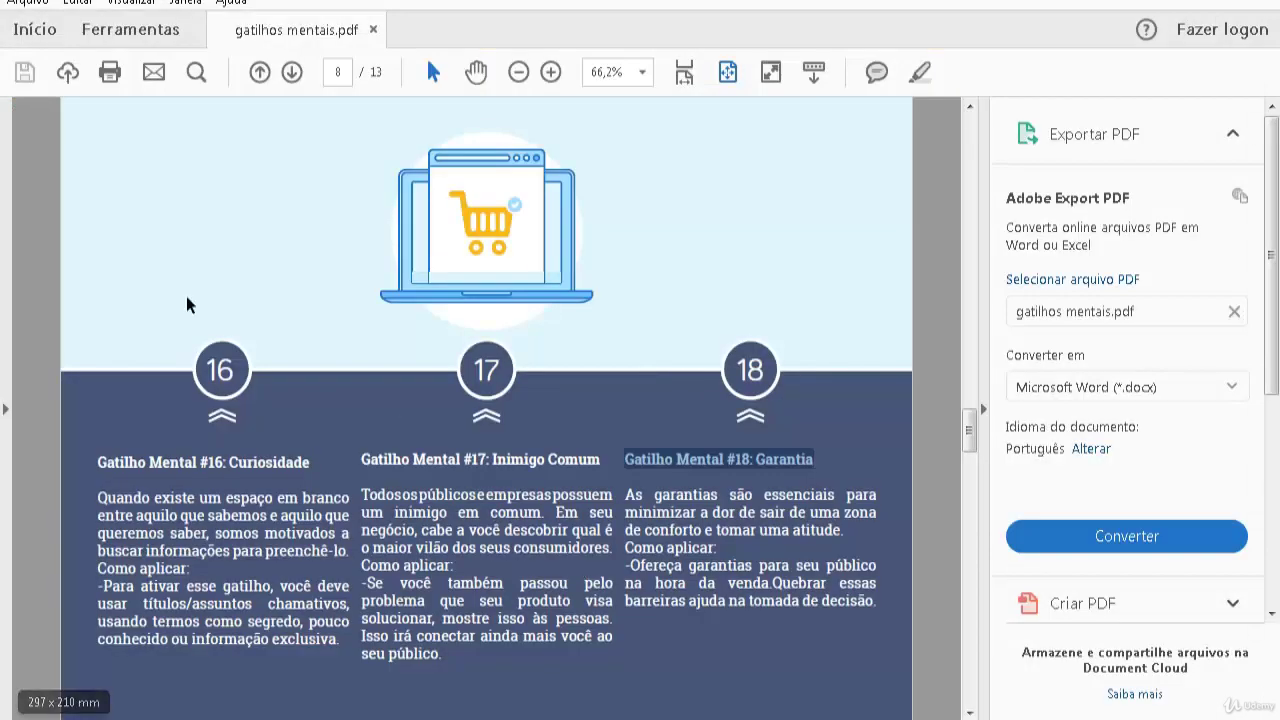
scroll(186, 296, "up", 15)
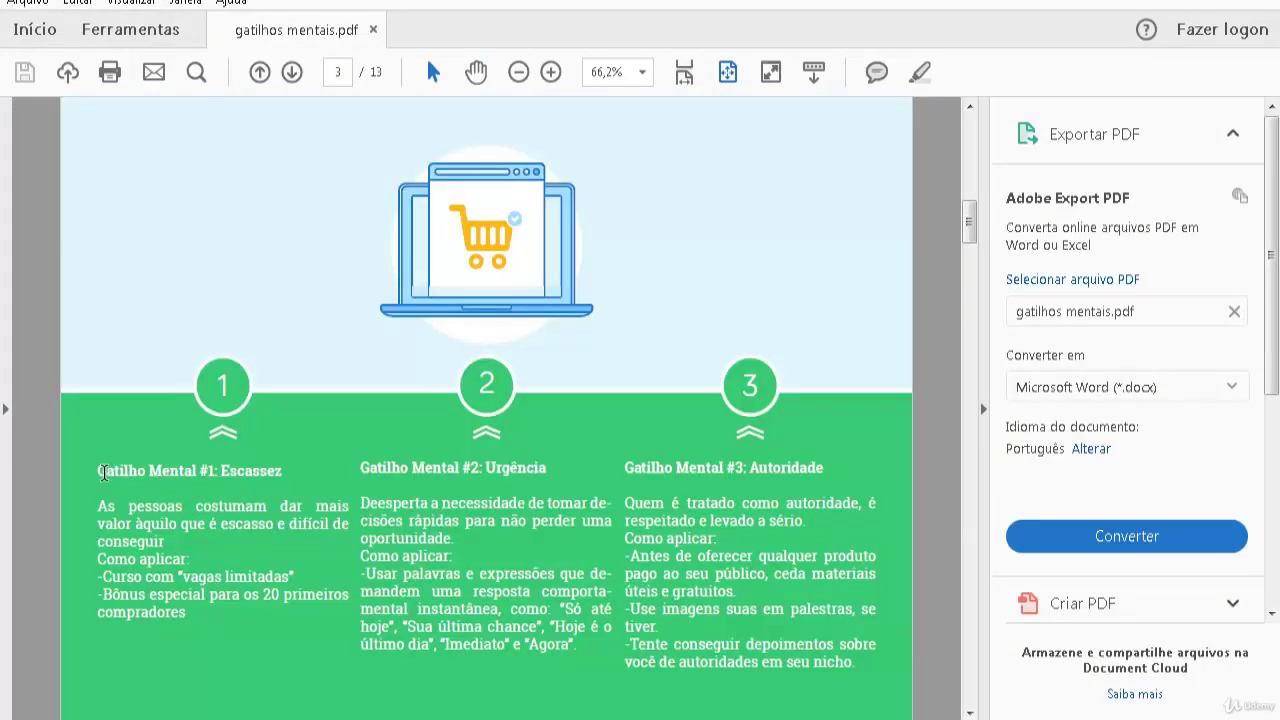
left_click_drag(99, 470, 233, 498)
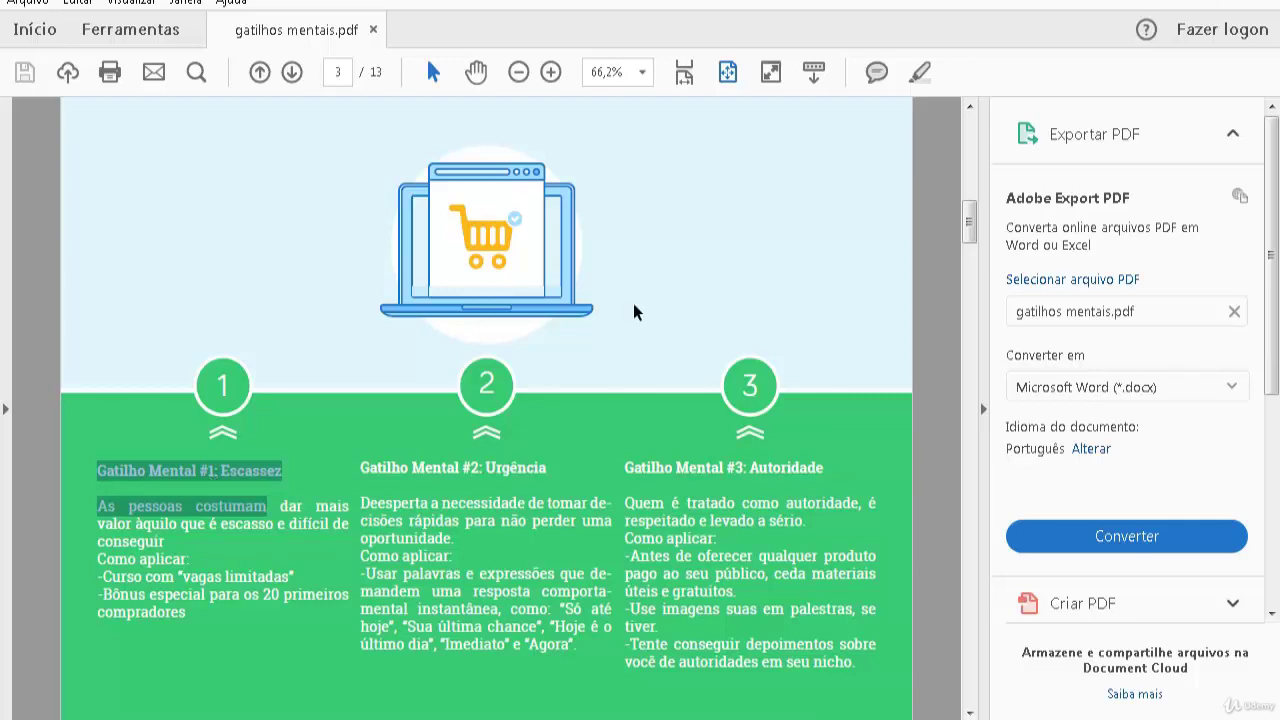
mouse_move(95, 716)
left_click(128, 630)
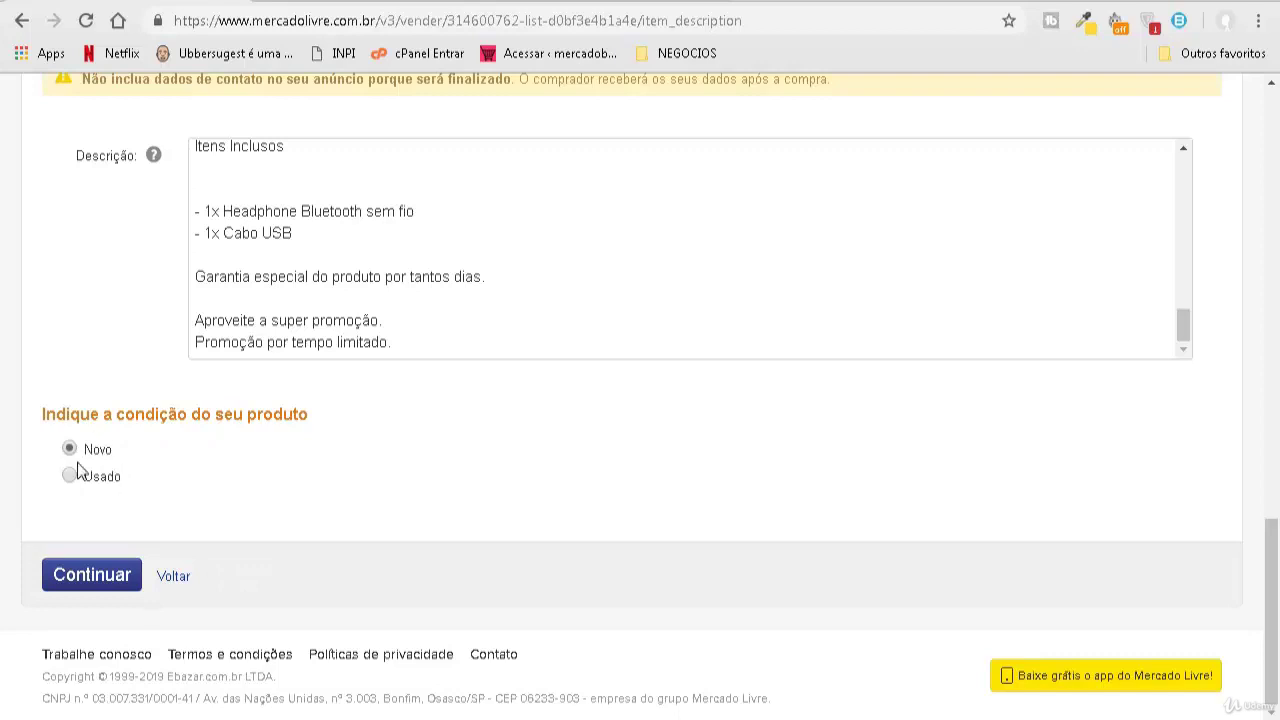
Step: Mark the product's condition as Novo, continue to the sale conditions and set the price to R$ 49
left_click(100, 587)
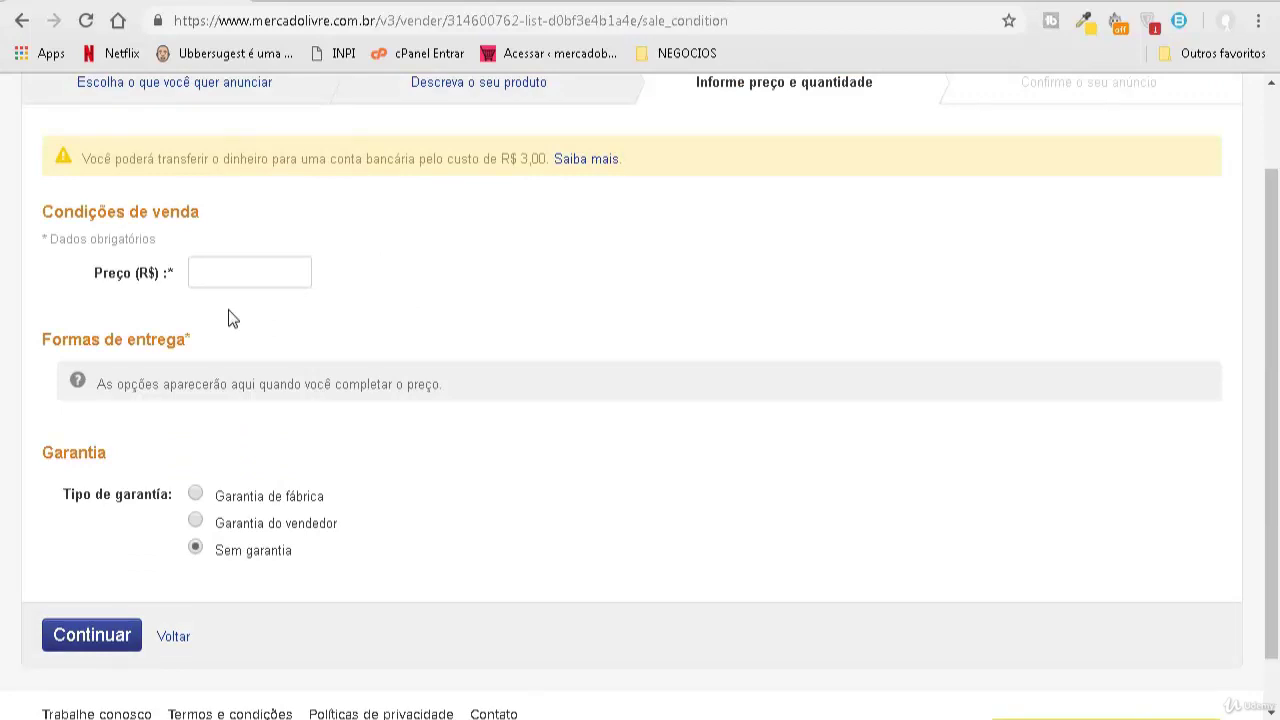
left_click(216, 273)
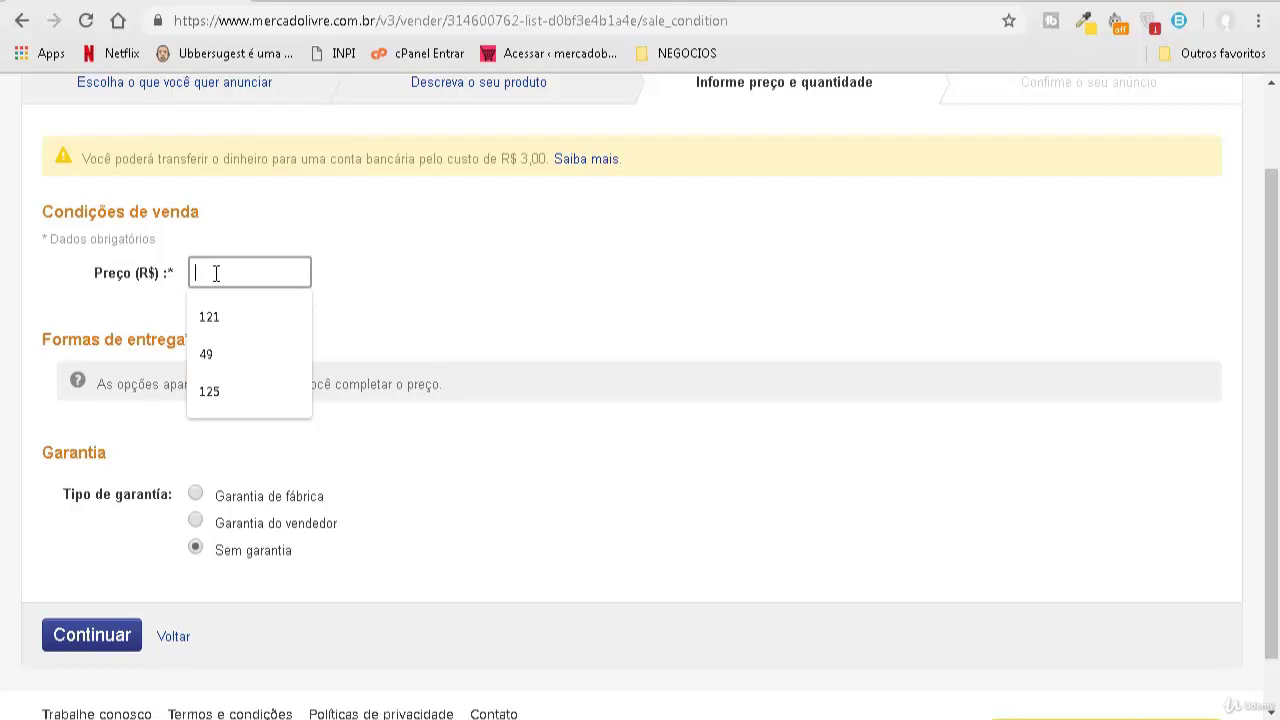
type("49")
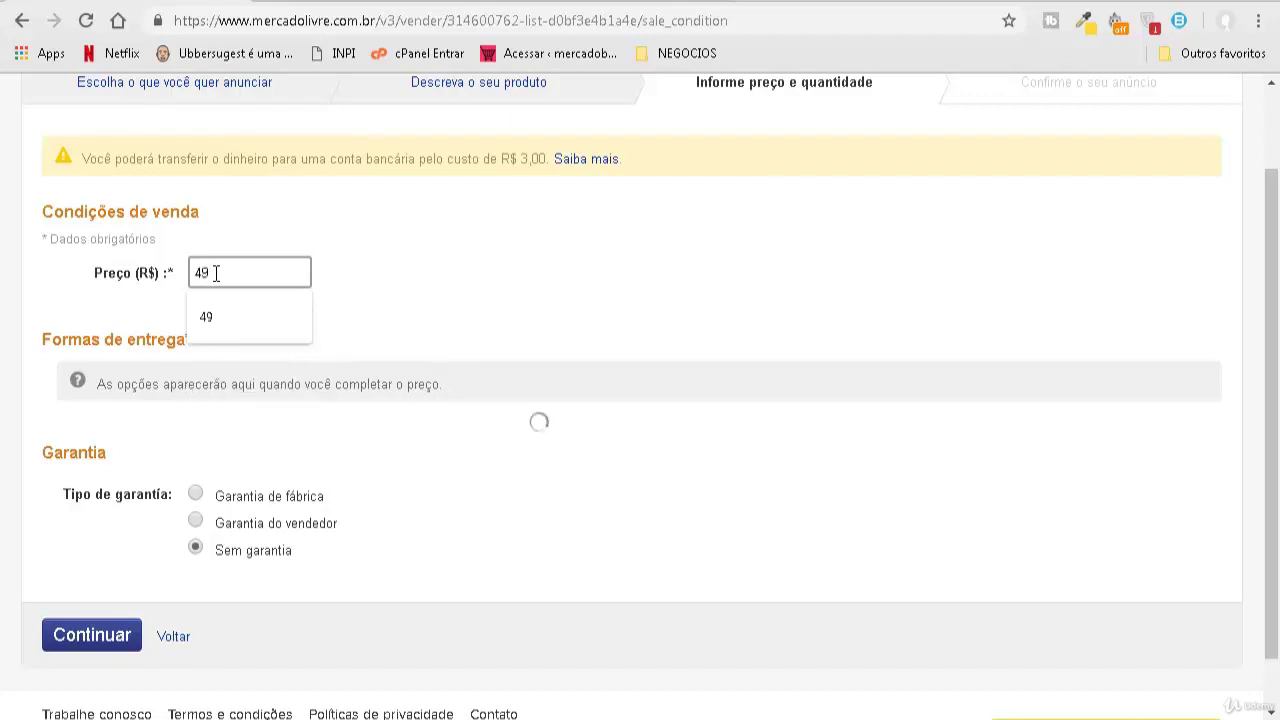
left_click(48, 240)
Step: Set the Mercado Envios delivery option to "Frete por conta do comprador" under Formas de entrega
scroll(48, 240, "down", 1)
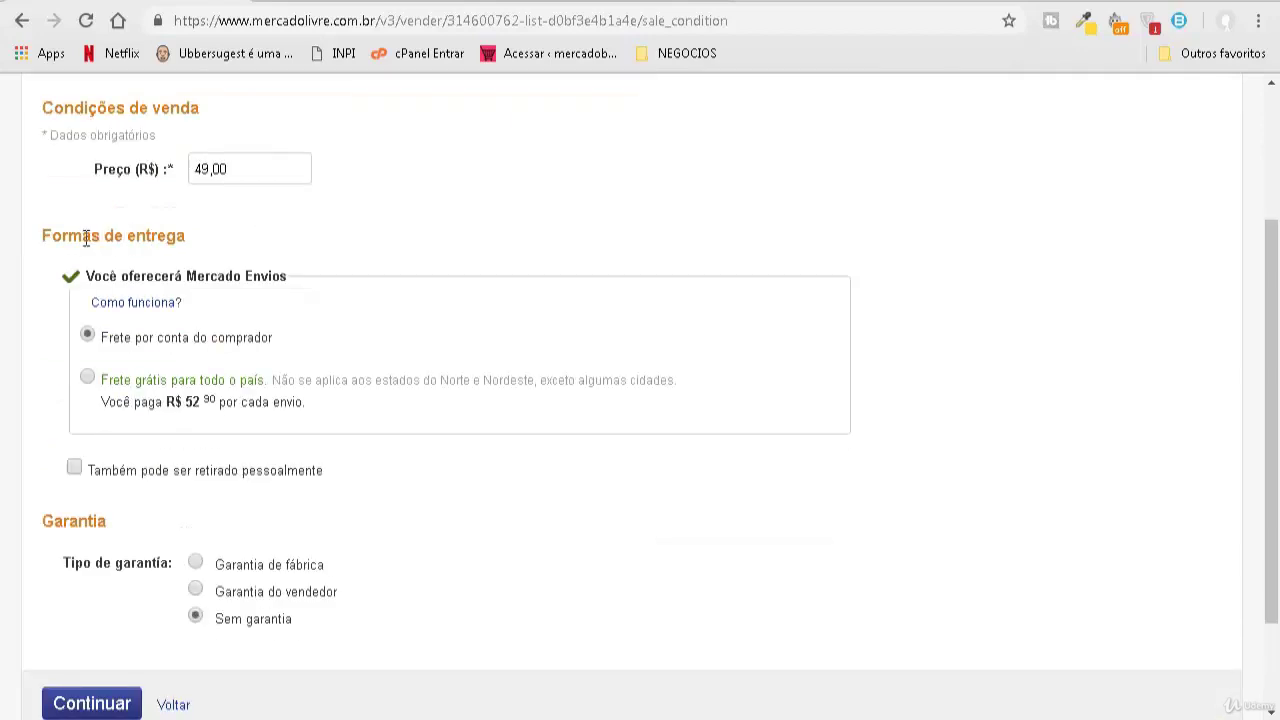
left_click_drag(48, 240, 206, 249)
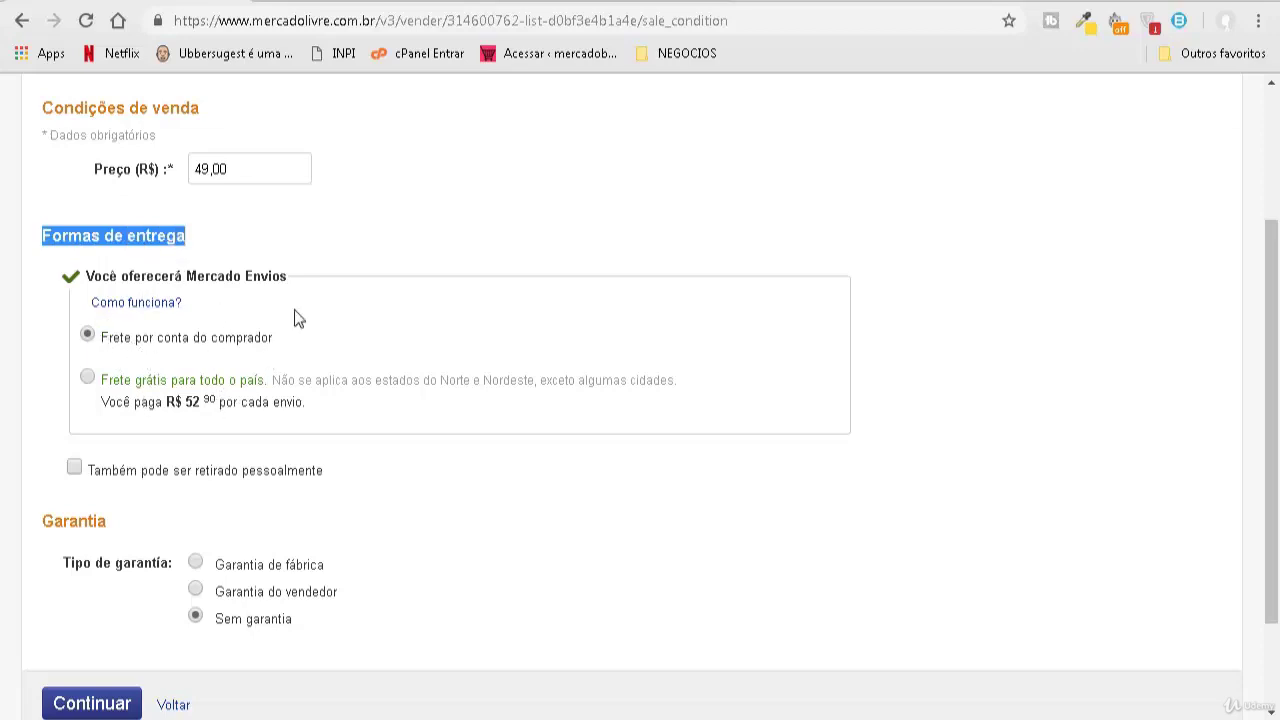
scroll(300, 380, "down", 1)
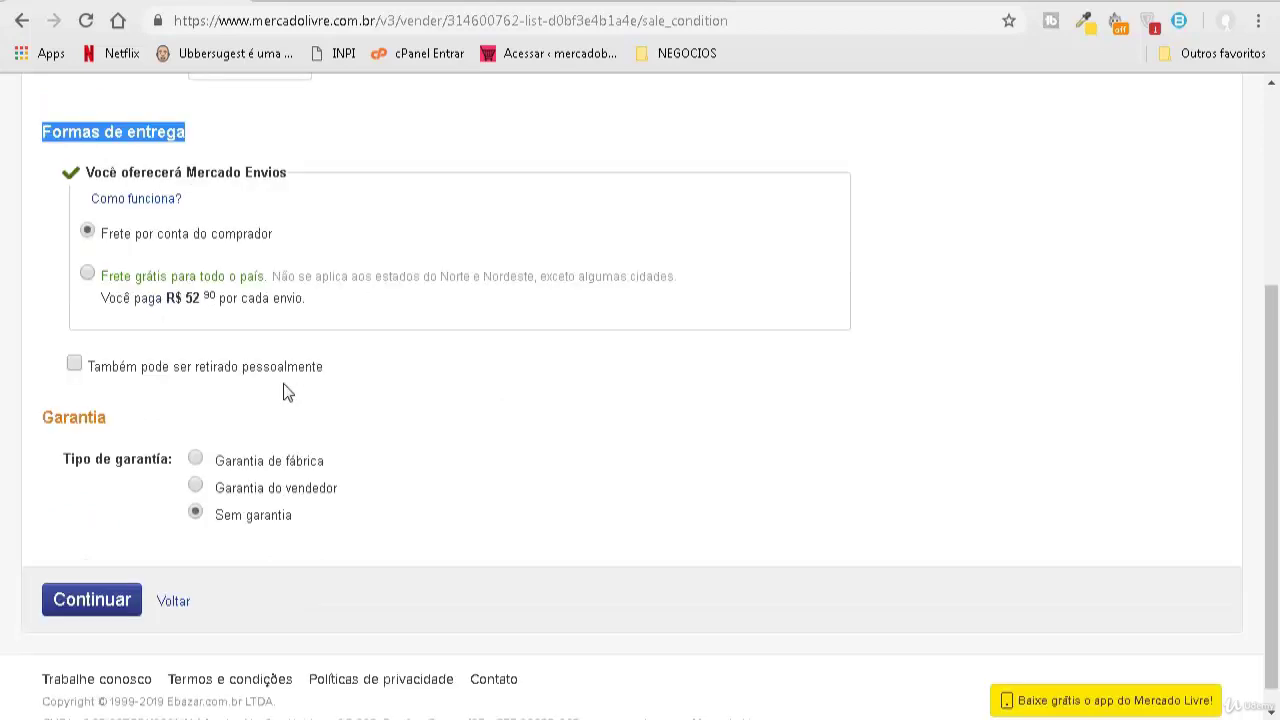
left_click(88, 274)
left_click(88, 232)
scroll(158, 405, "down", 1)
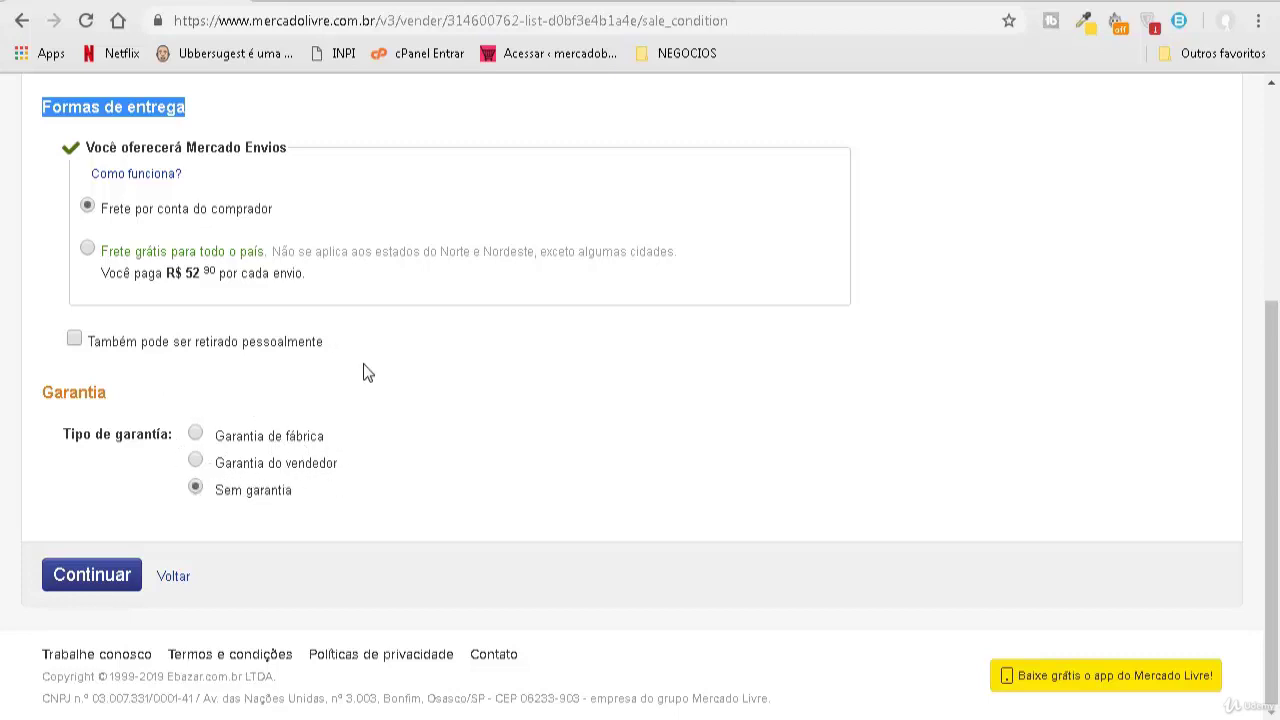
Step: Set the warranty type to Garantia do vendedor with a duration of 90 Dias and continue to the choice of listing type
left_click(195, 460)
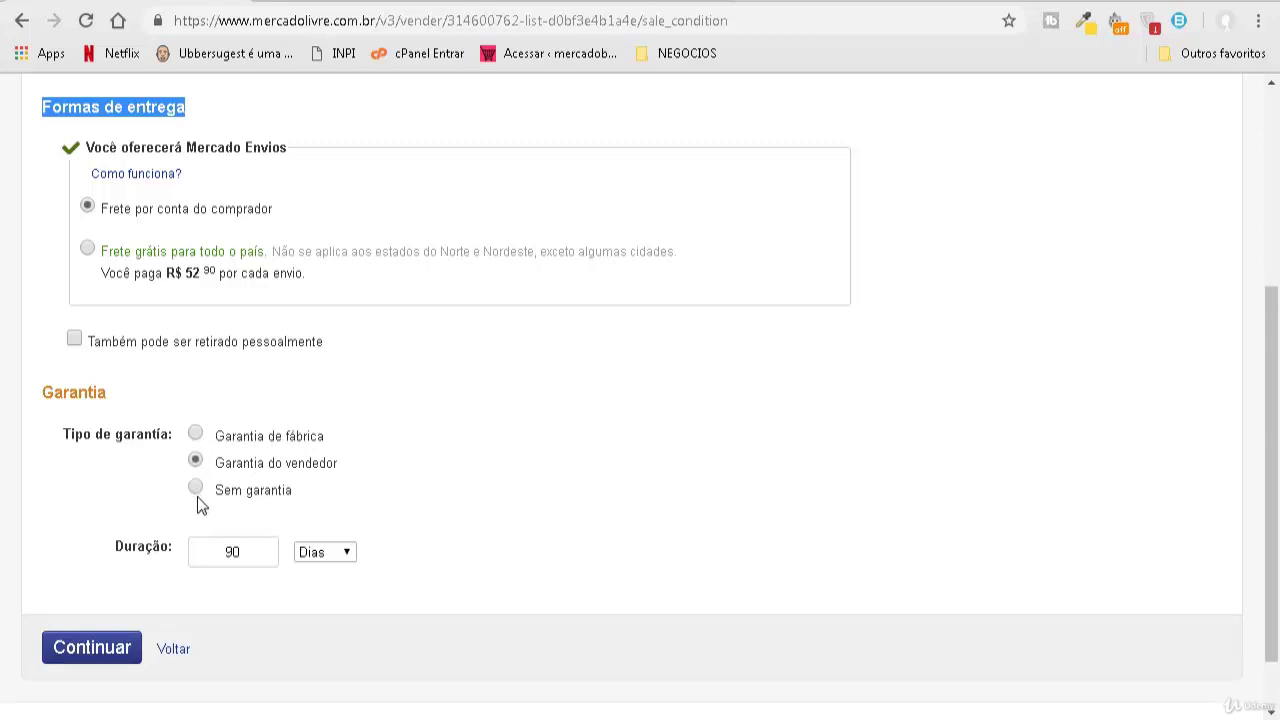
left_click(155, 353)
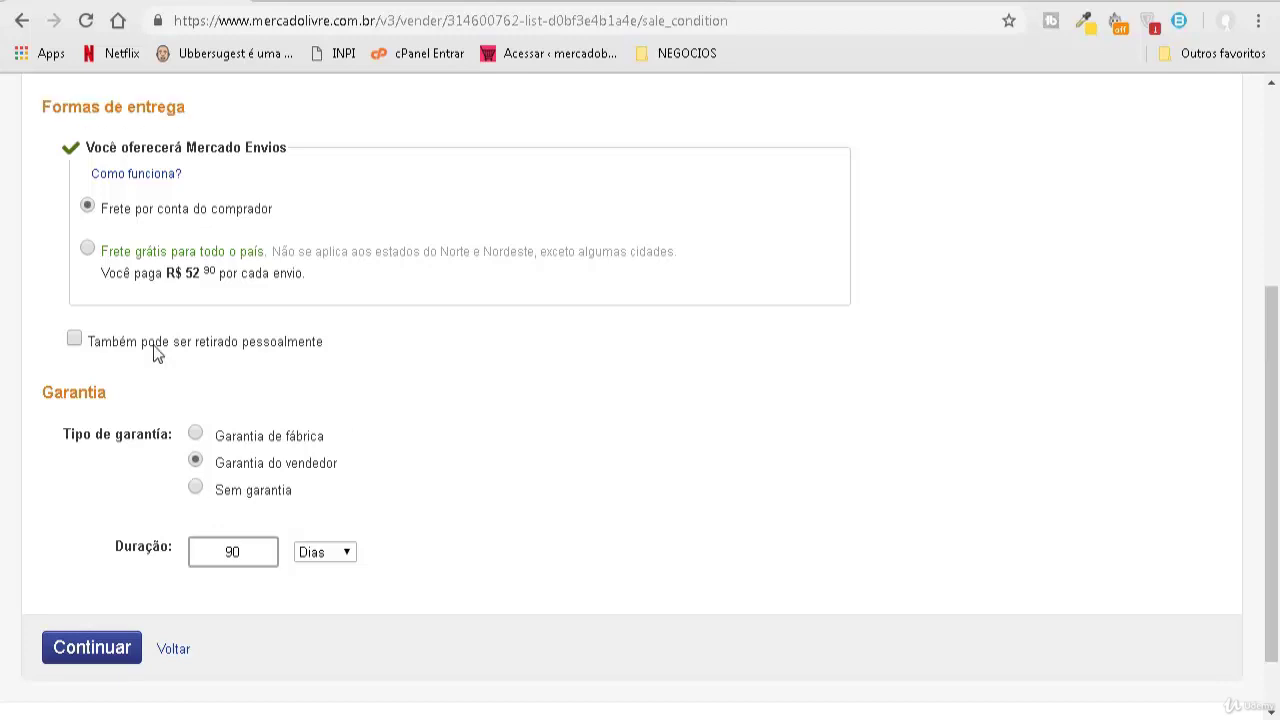
left_click(490, 540)
scroll(418, 483, "down", 2)
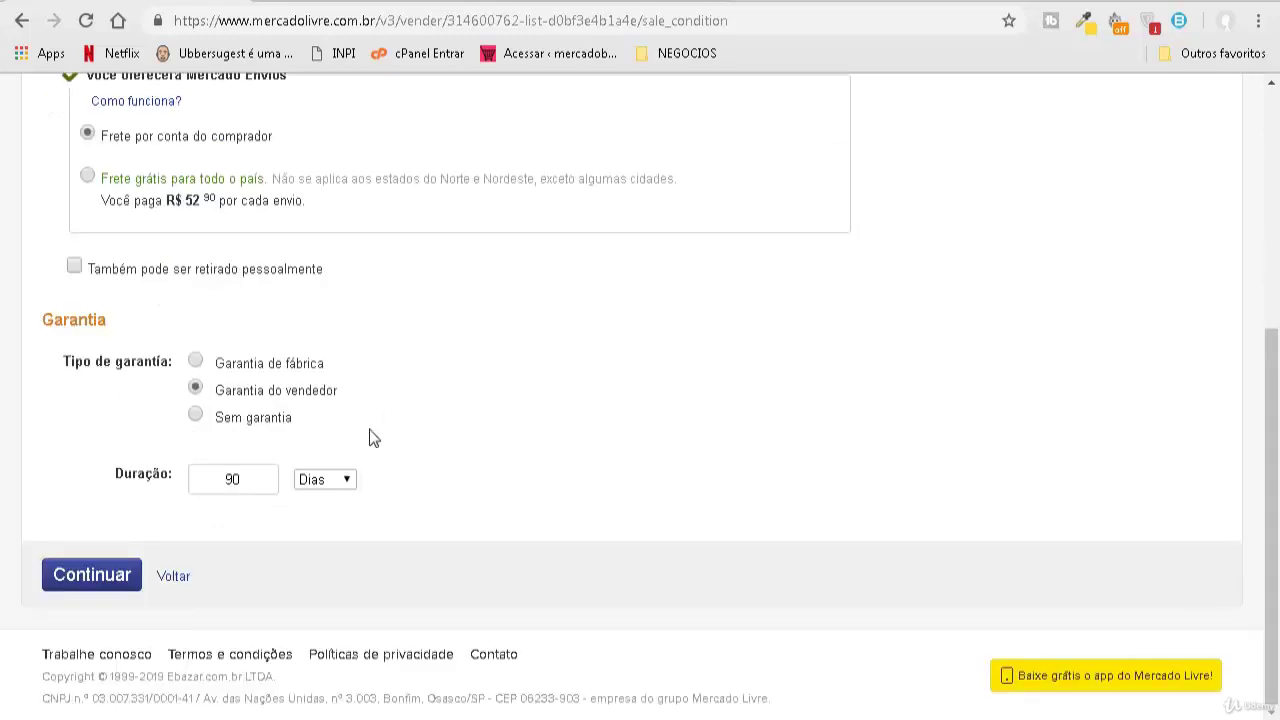
left_click(83, 588)
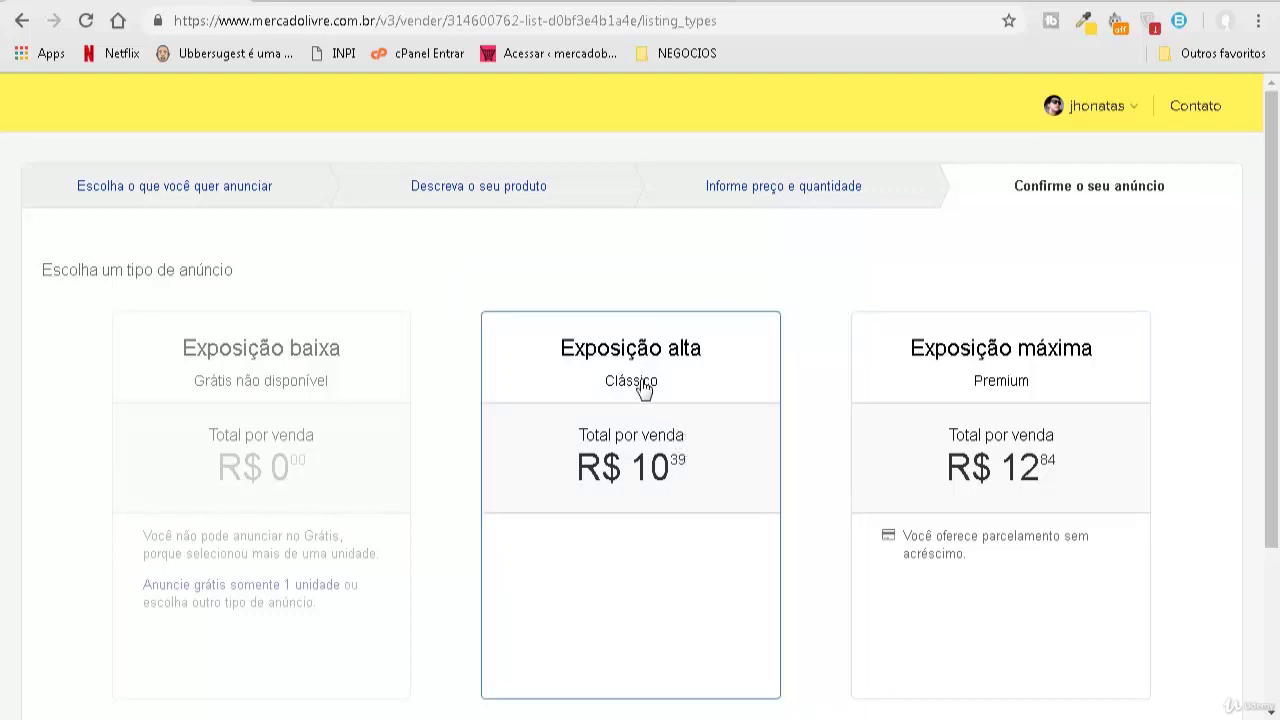
scroll(626, 366, "down", 2)
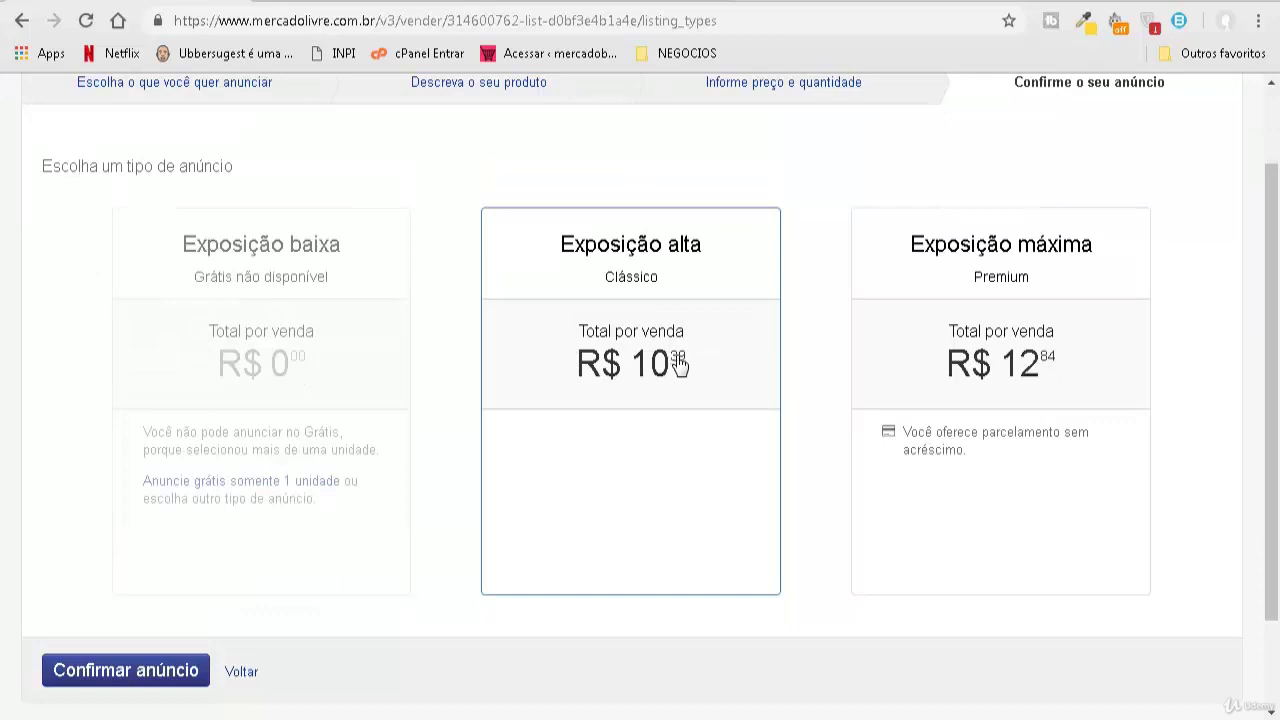